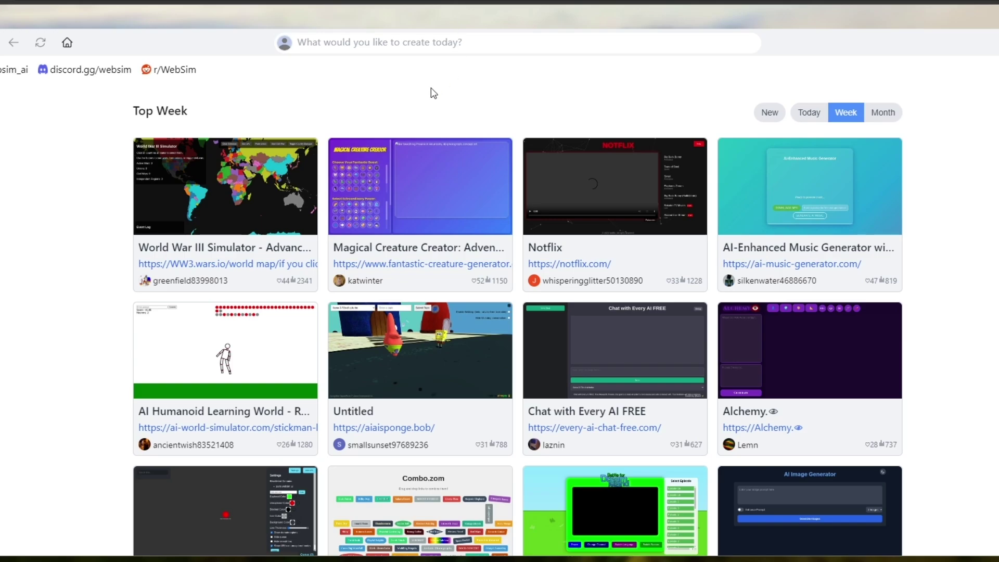
- Scroll through the WebSim home page gallery
{"action": "scroll", "coordinate": [84, 150], "scroll_direction": "down", "scroll_amount": 10}
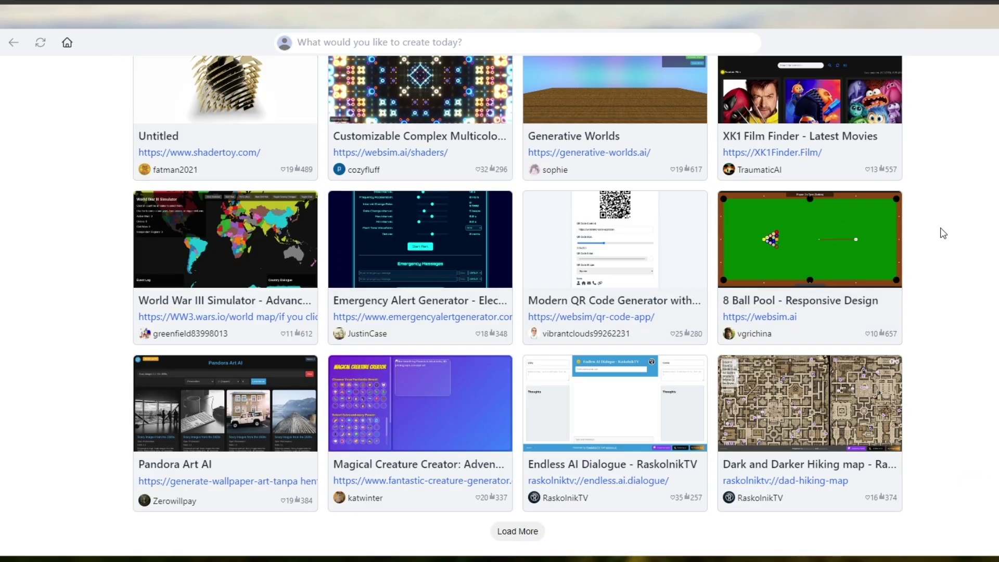
{"action": "scroll", "coordinate": [137, 389], "scroll_direction": "up", "scroll_amount": 5}
{"action": "scroll", "coordinate": [137, 390], "scroll_direction": "up", "scroll_amount": 6}
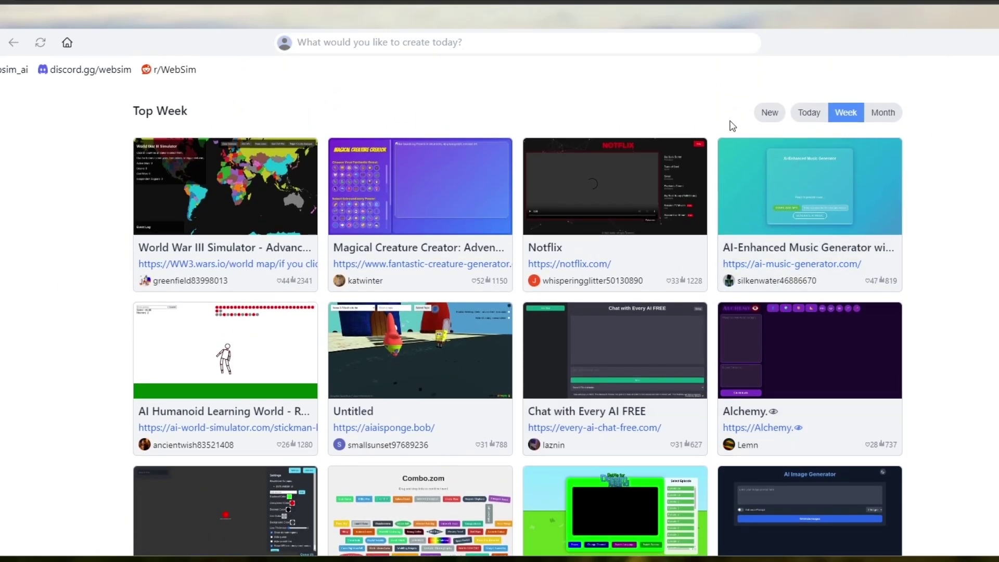
{"action": "scroll", "coordinate": [735, 279], "scroll_direction": "down", "scroll_amount": 10}
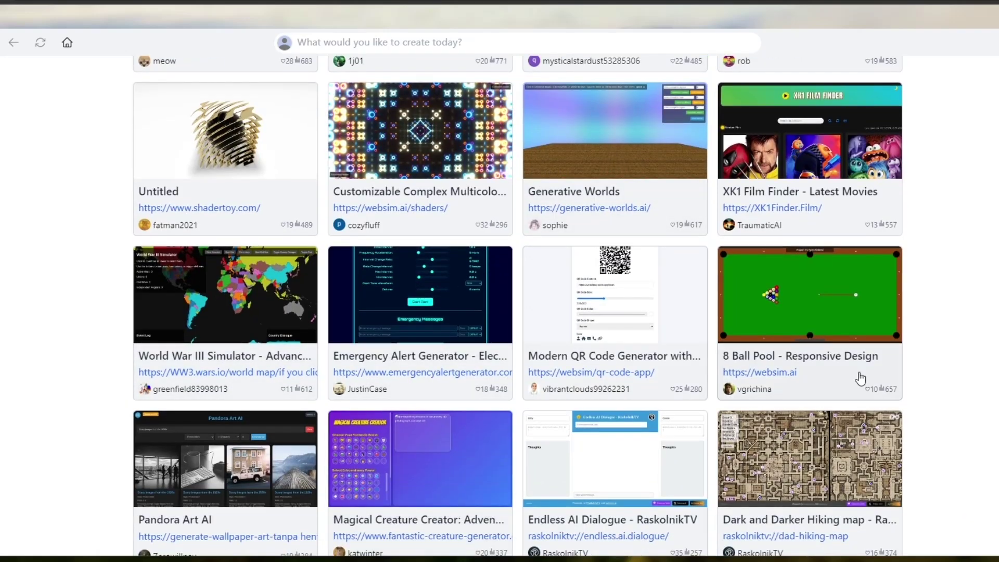
{"action": "scroll", "coordinate": [688, 384], "scroll_direction": "up", "scroll_amount": 10}
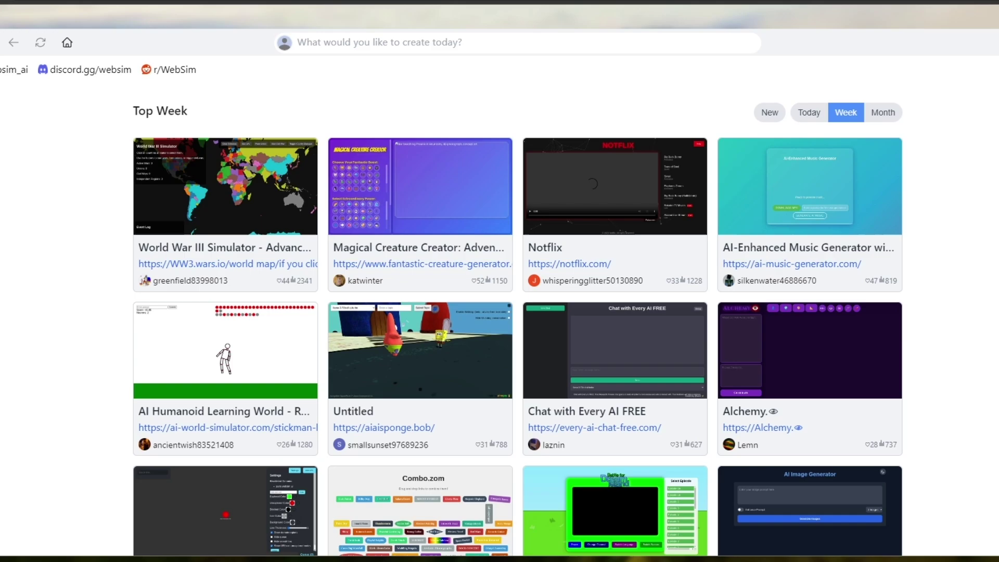
- Open the new-site prompt and check the model list, keeping Sonnet 3.5
{"action": "left_click", "coordinate": [472, 46]}
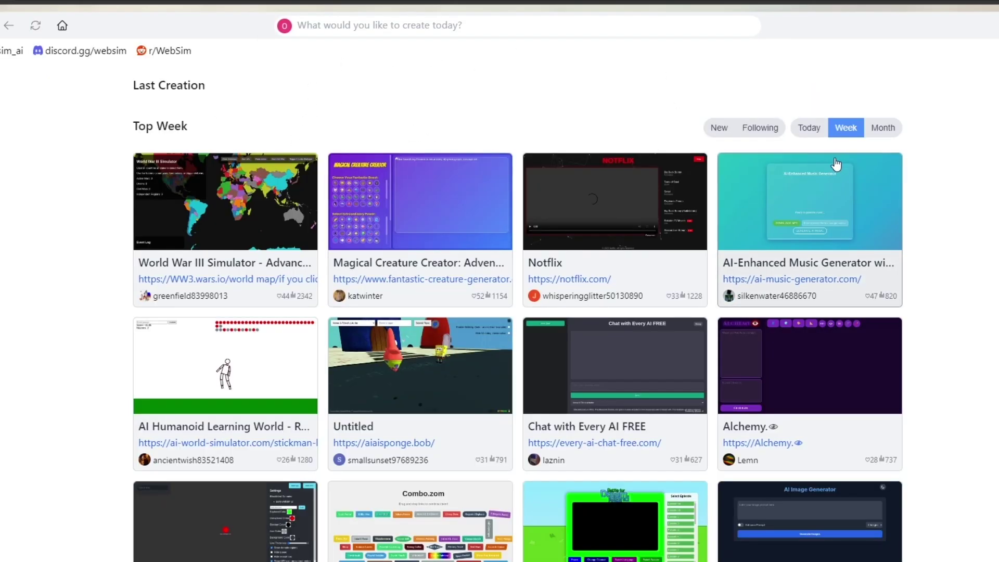
{"action": "scroll", "coordinate": [831, 171], "scroll_direction": "down", "scroll_amount": 5}
{"action": "scroll", "coordinate": [831, 170], "scroll_direction": "up", "scroll_amount": 6}
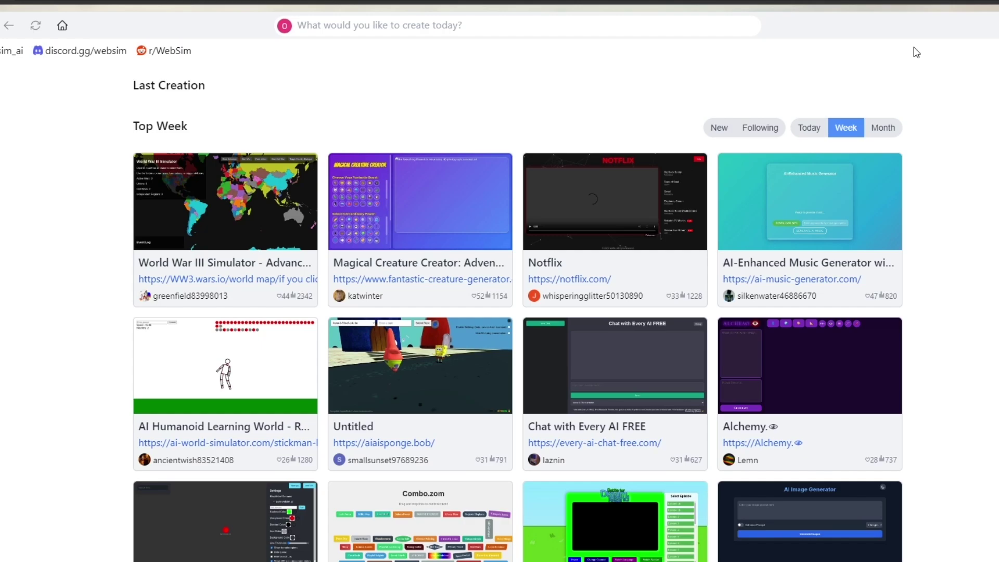
{"action": "left_click", "coordinate": [402, 30]}
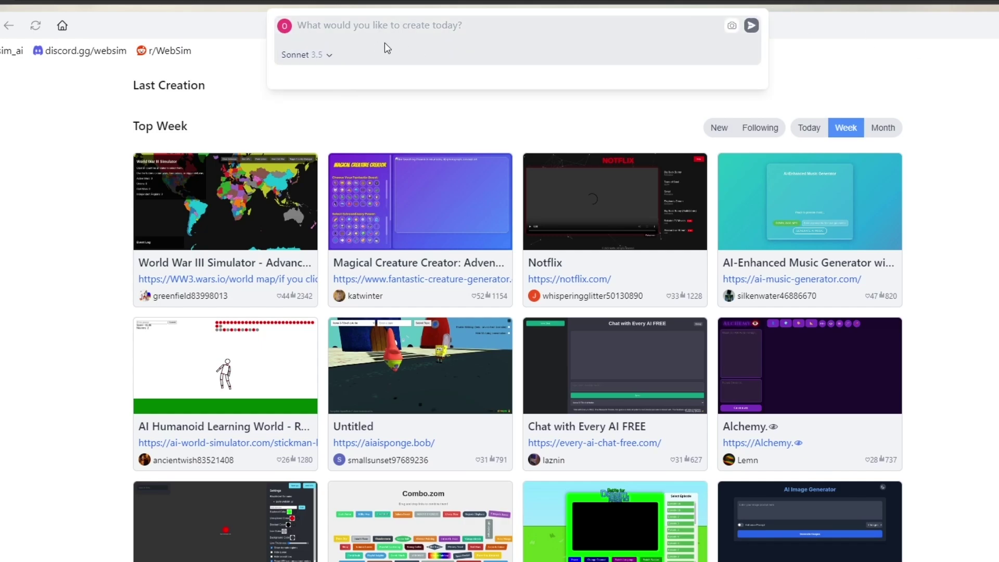
{"action": "left_click", "coordinate": [327, 58]}
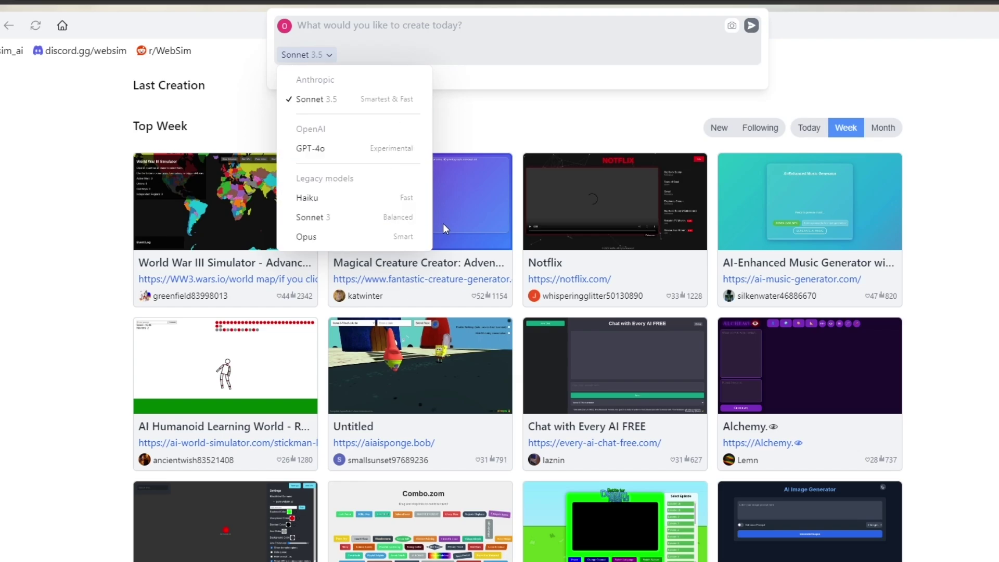
{"action": "left_click", "coordinate": [496, 116]}
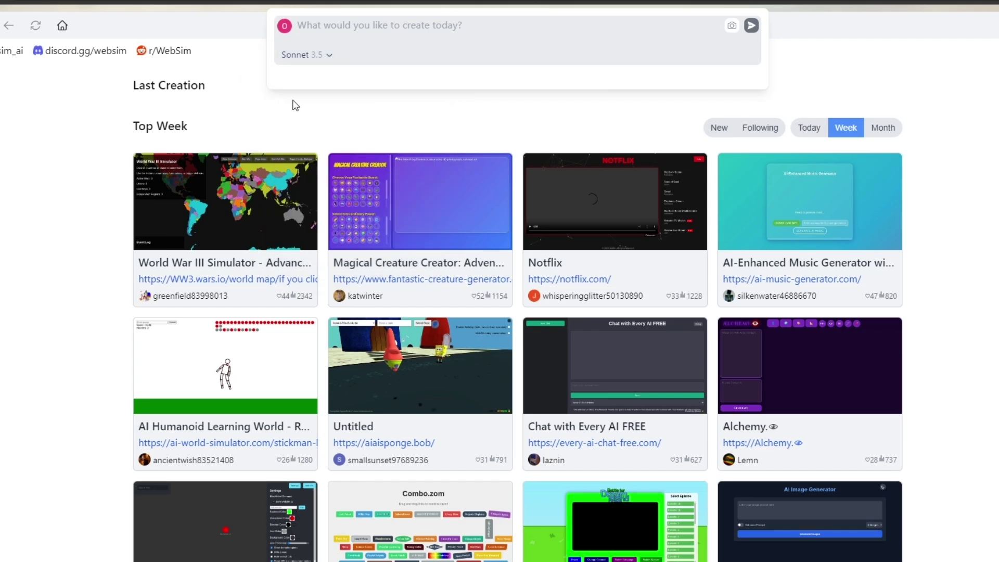
{"action": "mouse_move", "coordinate": [5, 78]}
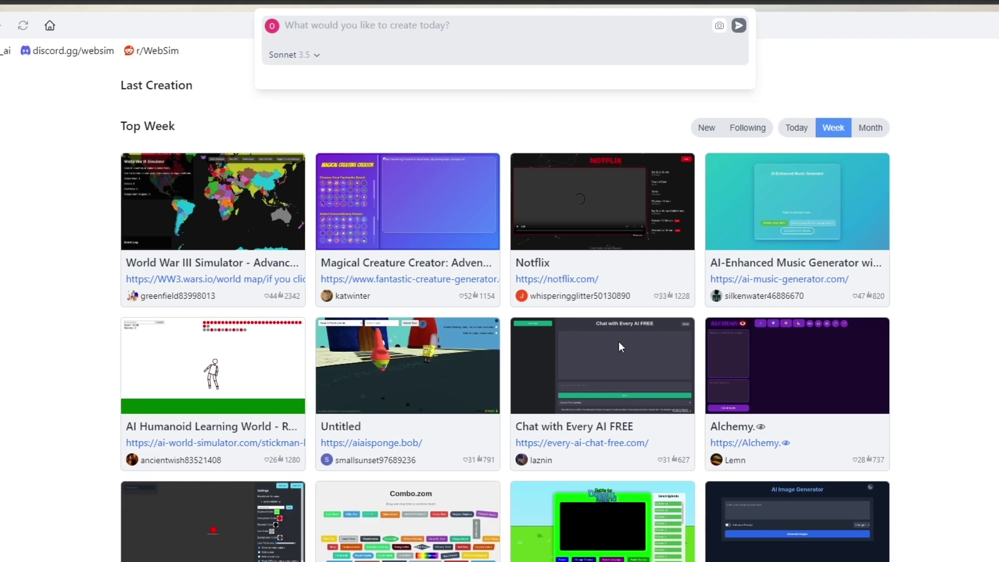
- Open the Web Crawler site and pan around its crawler graph
{"action": "scroll", "coordinate": [977, 232], "scroll_direction": "down", "scroll_amount": 10}
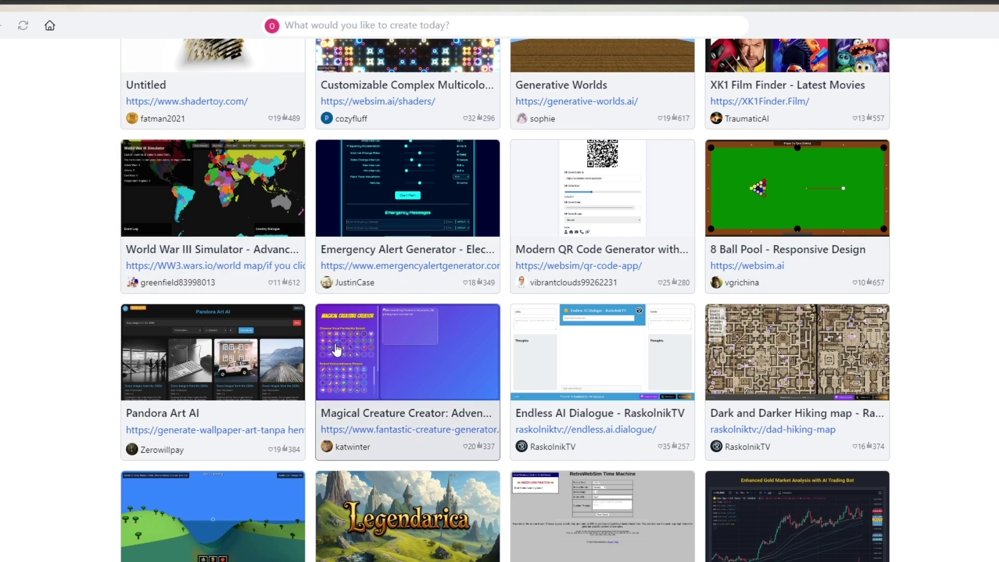
{"action": "scroll", "coordinate": [827, 308], "scroll_direction": "up", "scroll_amount": 4}
{"action": "scroll", "coordinate": [602, 297], "scroll_direction": "up", "scroll_amount": 3}
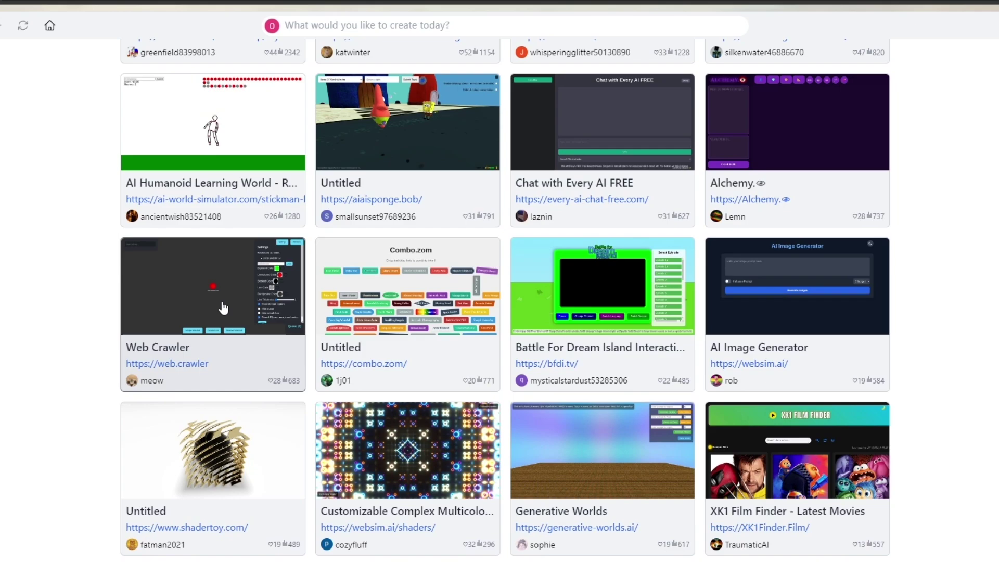
{"action": "left_click", "coordinate": [209, 331]}
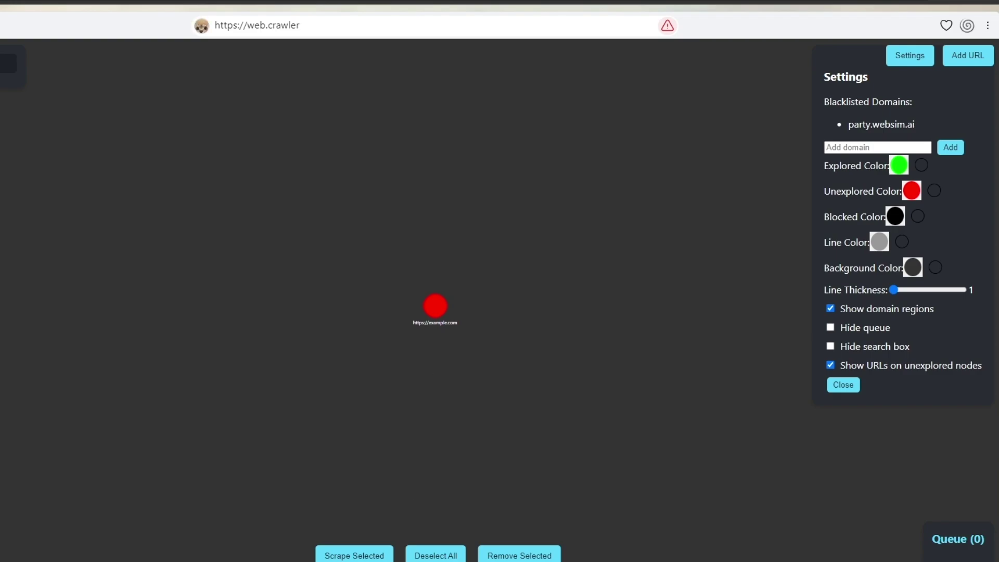
{"action": "scroll", "coordinate": [431, 333], "scroll_direction": "up", "scroll_amount": 5}
{"action": "left_click_drag", "start_coordinate": [429, 260], "coordinate": [498, 227]}
{"action": "scroll", "coordinate": [497, 227], "scroll_direction": "down", "scroll_amount": 5}
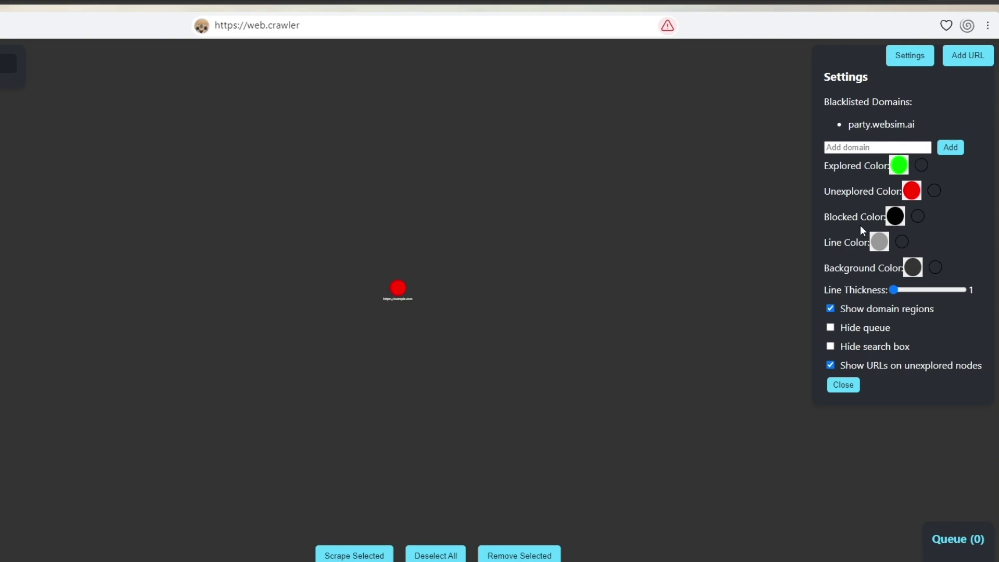
{"action": "scroll", "coordinate": [409, 313], "scroll_direction": "up", "scroll_amount": 5}
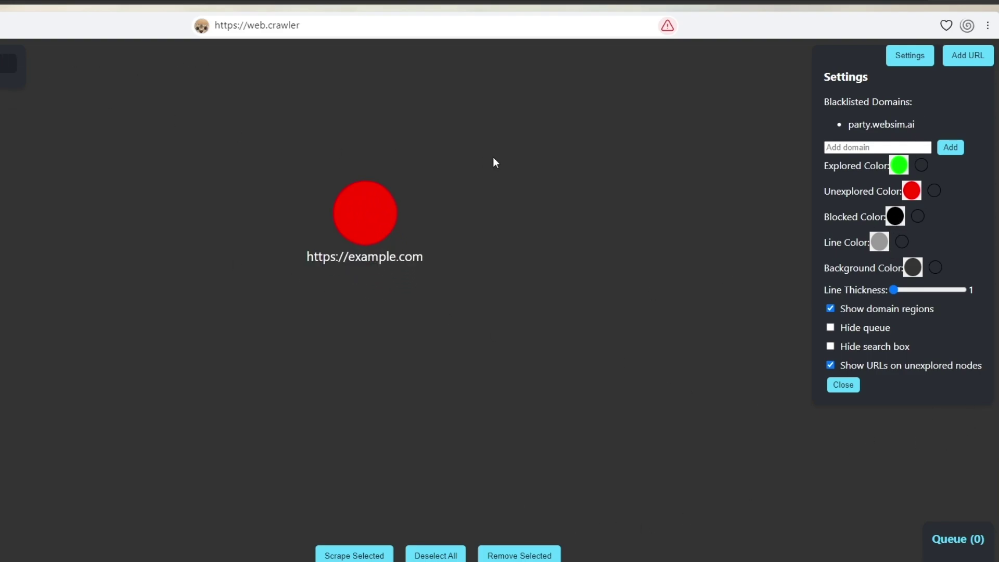
- In the World War III Simulator, try Form Union, then request a fix for the fetch error
{"action": "key", "text": "alt+Left"}
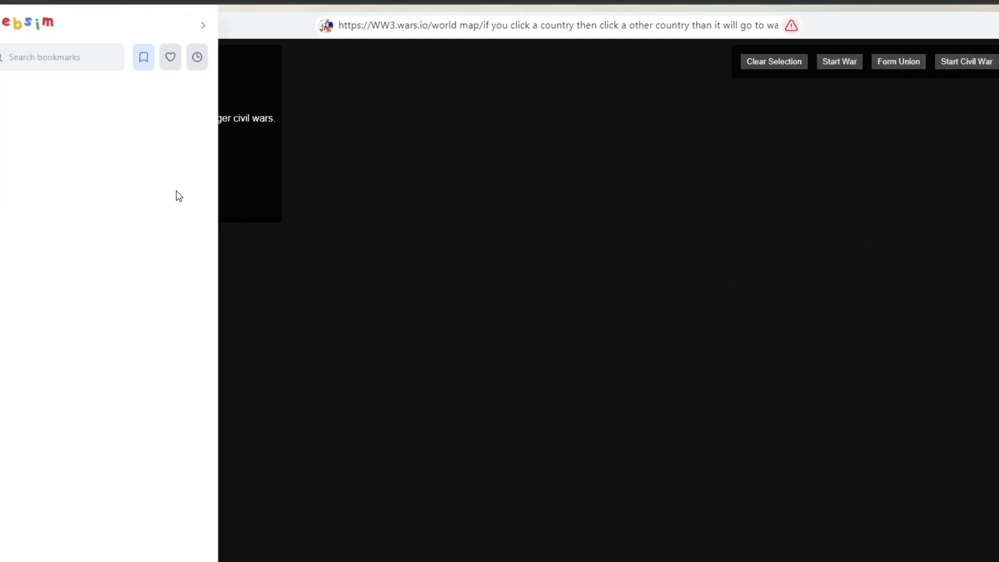
{"action": "left_click", "coordinate": [898, 61]}
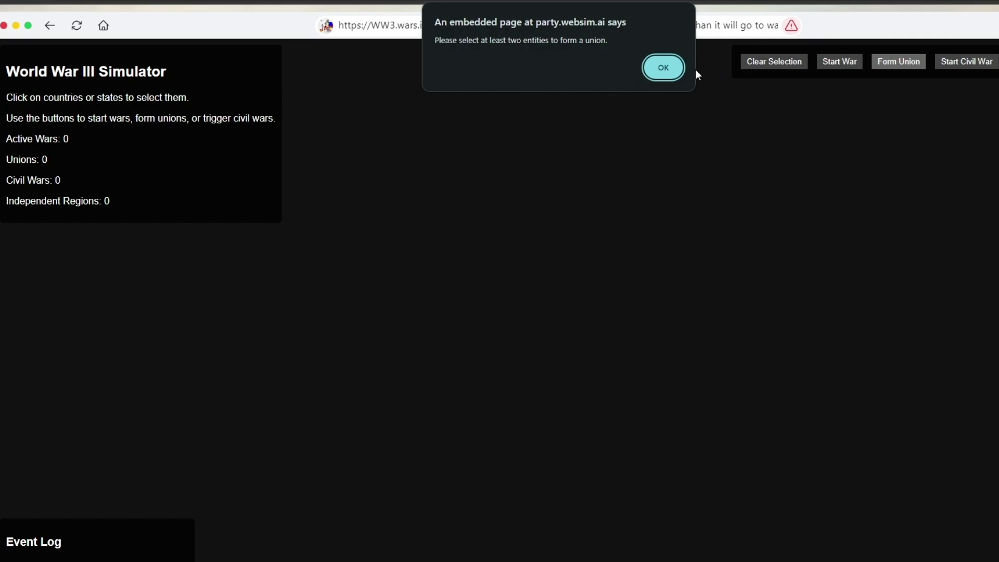
{"action": "left_click", "coordinate": [664, 67]}
{"action": "left_click", "coordinate": [791, 25]}
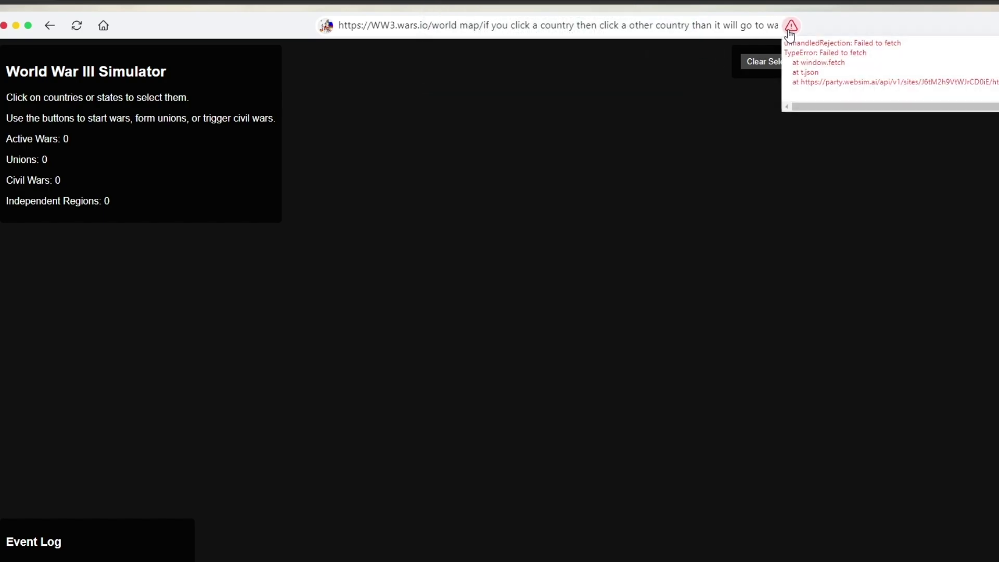
{"action": "left_click_drag", "start_coordinate": [839, 84], "coordinate": [822, 73]}
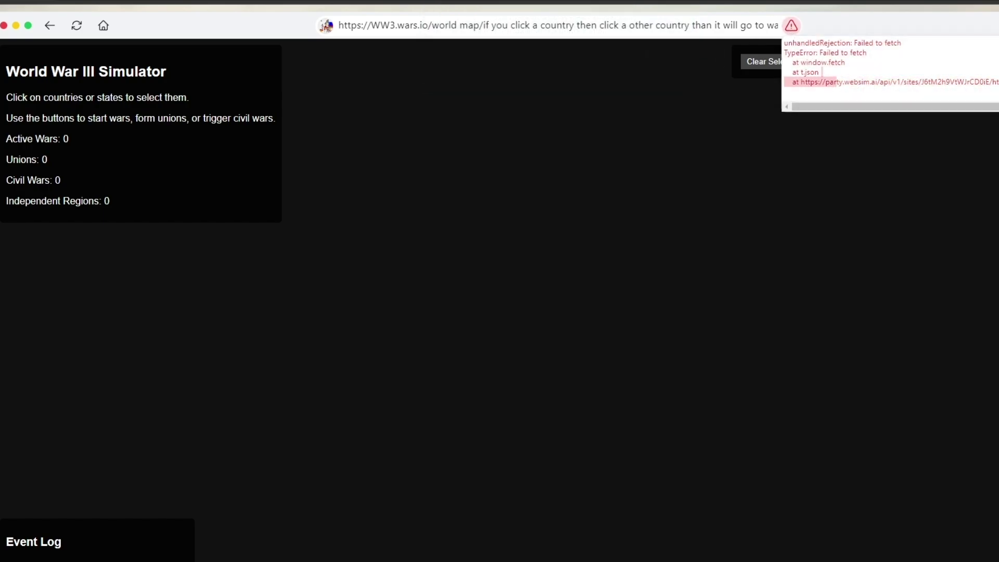
{"action": "left_click", "coordinate": [969, 85]}
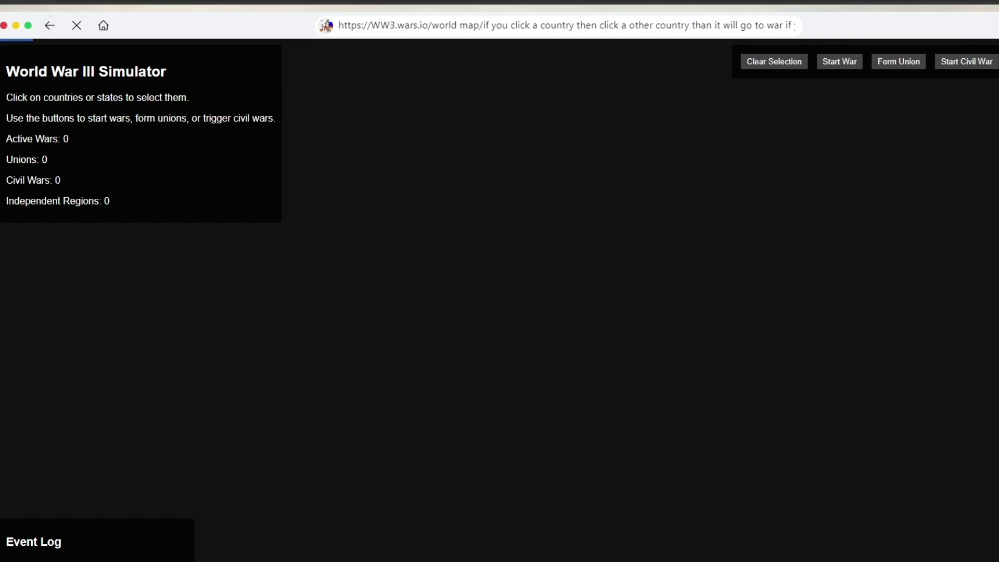
{"action": "left_click", "coordinate": [103, 26]}
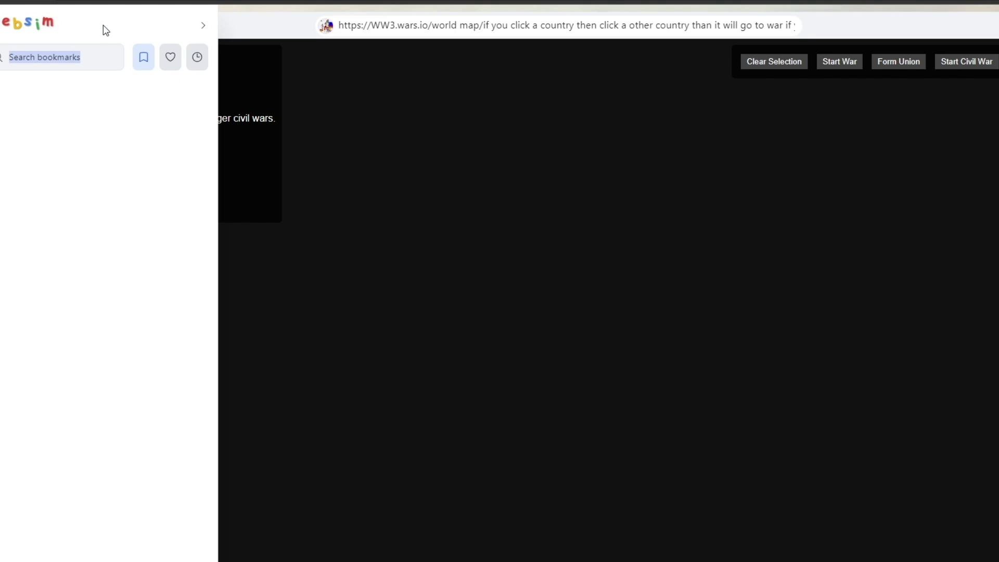
- From the home feed, generate a new site from the prompt 'movies, show'
{"action": "left_click", "coordinate": [202, 27]}
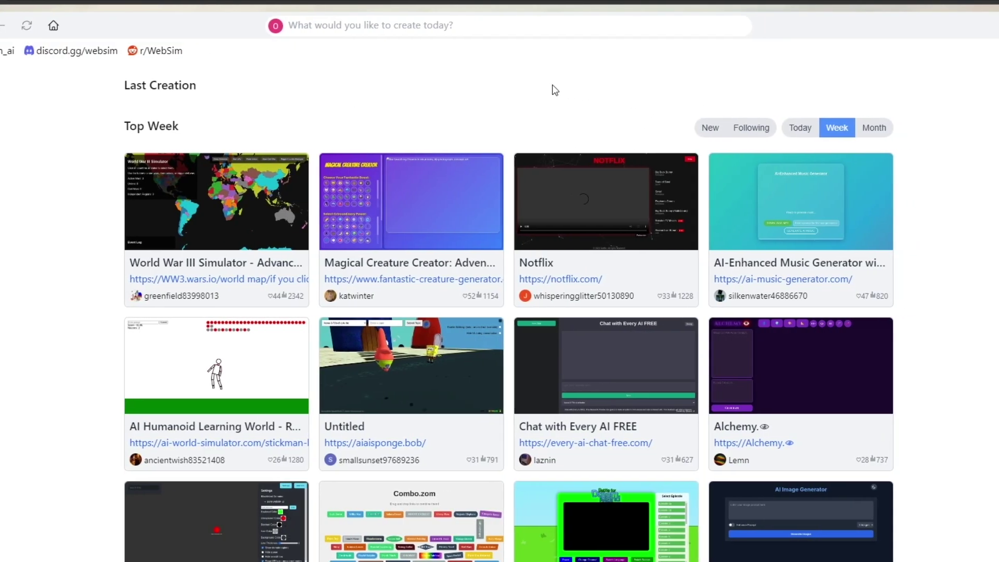
{"action": "left_click", "coordinate": [376, 26]}
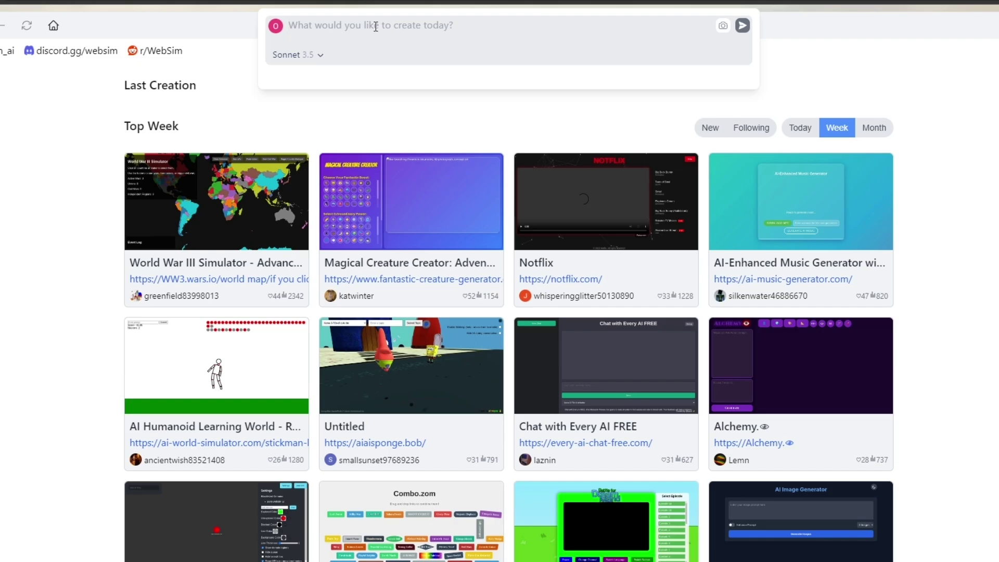
{"action": "type", "text": "movie"}
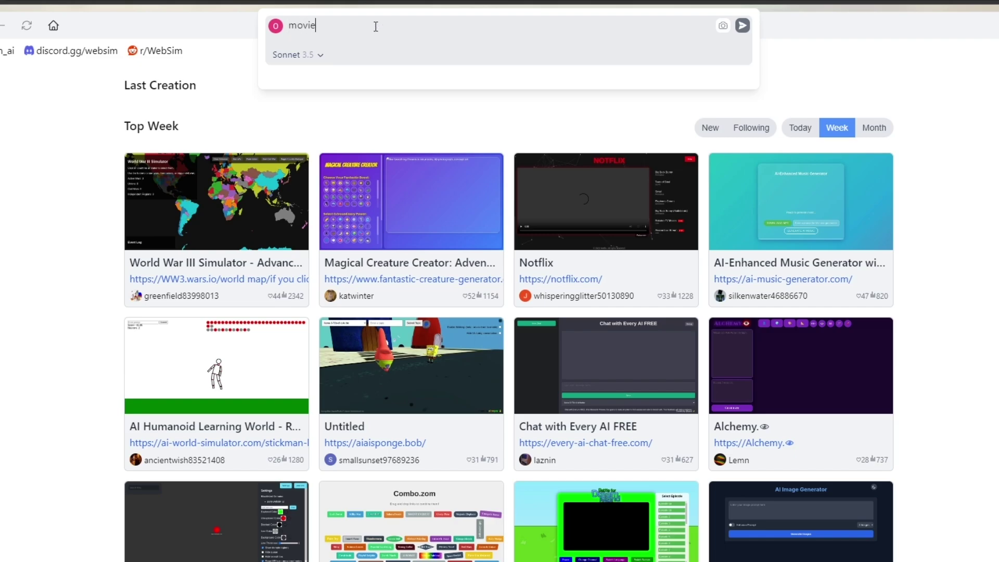
{"action": "type", "text": "s tvshow"}
{"action": "key", "text": "BackSpace"}
{"action": "key", "text": "BackSpace"}
{"action": "key", "text": "BackSpace"}
{"action": "type", "text": ","}
{"action": "key", "text": "Return"}
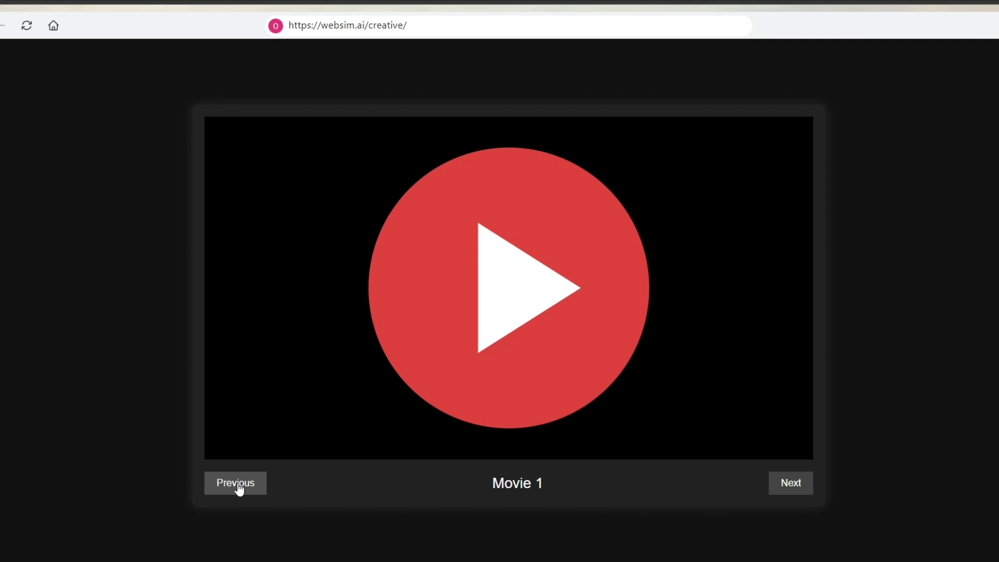
- Cycle the movie demo through Movie 2, Movie 3 and back to Movie 1
{"action": "left_click_drag", "start_coordinate": [536, 484], "coordinate": [484, 290]}
{"action": "left_click", "coordinate": [416, 322]}
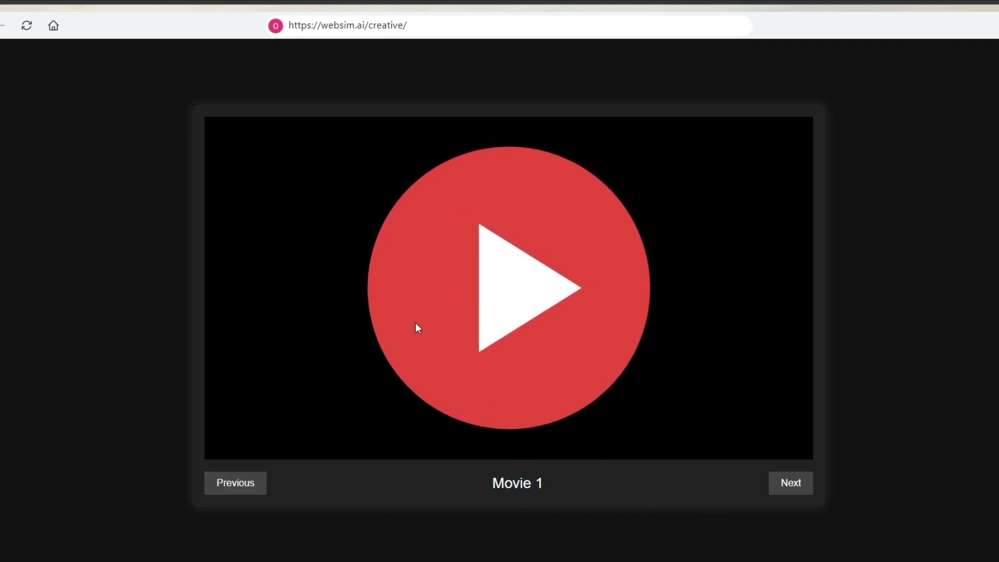
{"action": "left_click", "coordinate": [797, 485]}
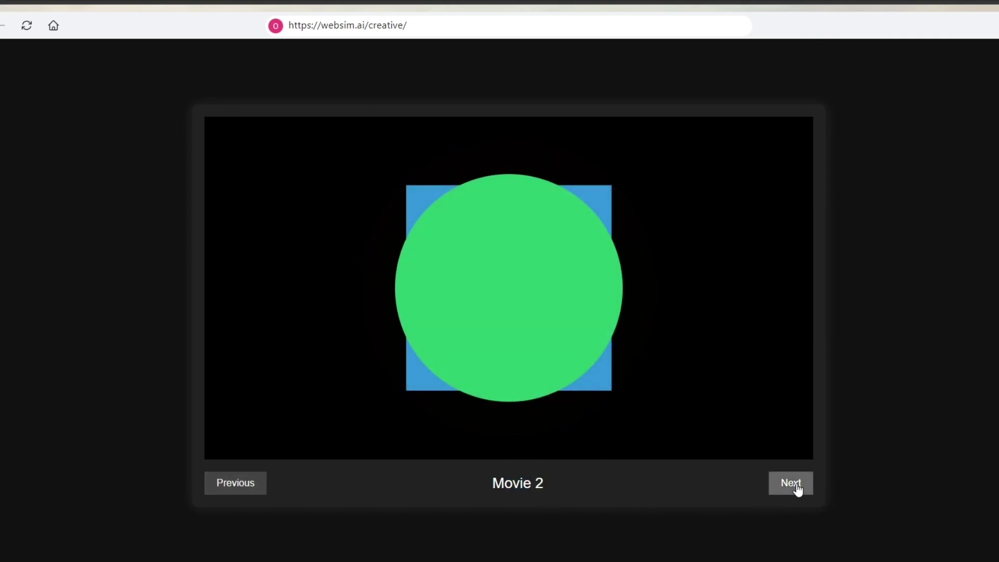
{"action": "left_click", "coordinate": [797, 485]}
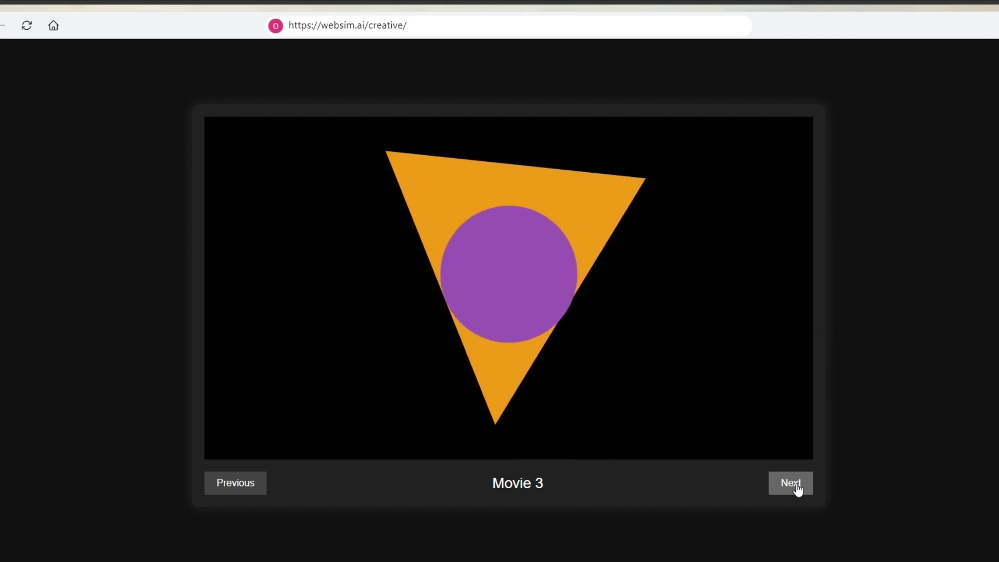
{"action": "left_click", "coordinate": [797, 485]}
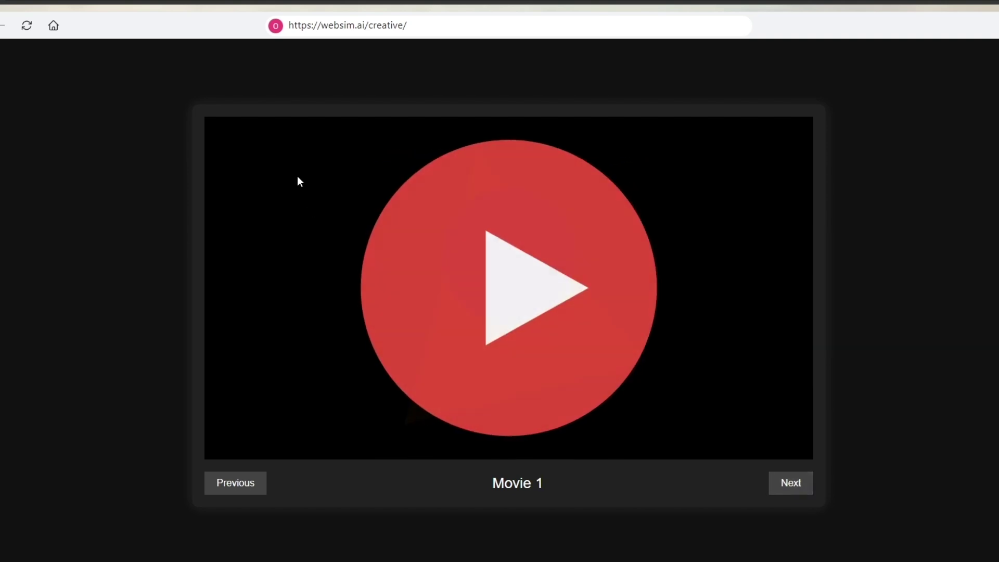
- Leave the demo and scroll the gallery's New filter of latest creations
{"action": "key", "text": "F5"}
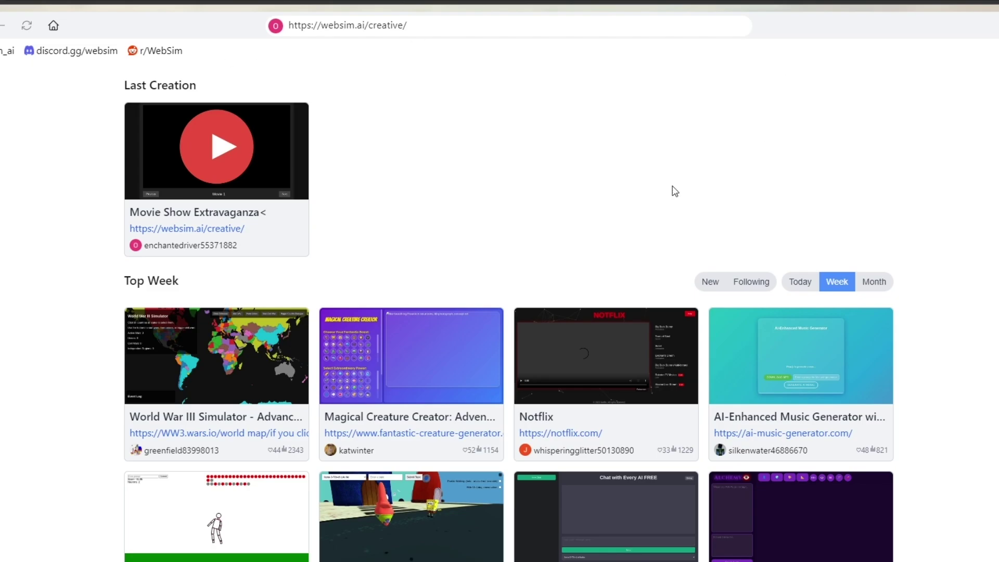
{"action": "left_click", "coordinate": [712, 284]}
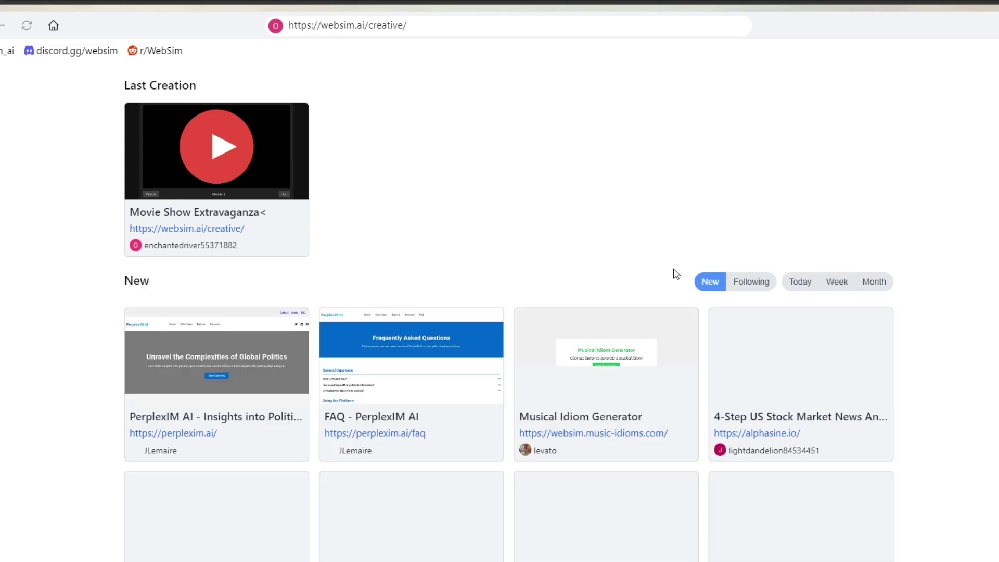
{"action": "scroll", "coordinate": [673, 273], "scroll_direction": "down", "scroll_amount": 3}
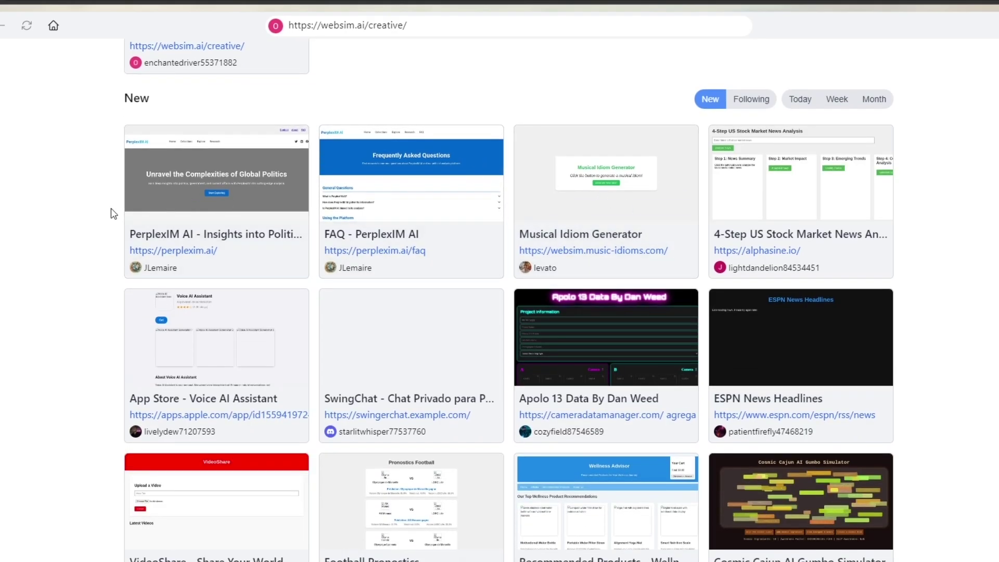
{"action": "scroll", "coordinate": [112, 213], "scroll_direction": "down", "scroll_amount": 4}
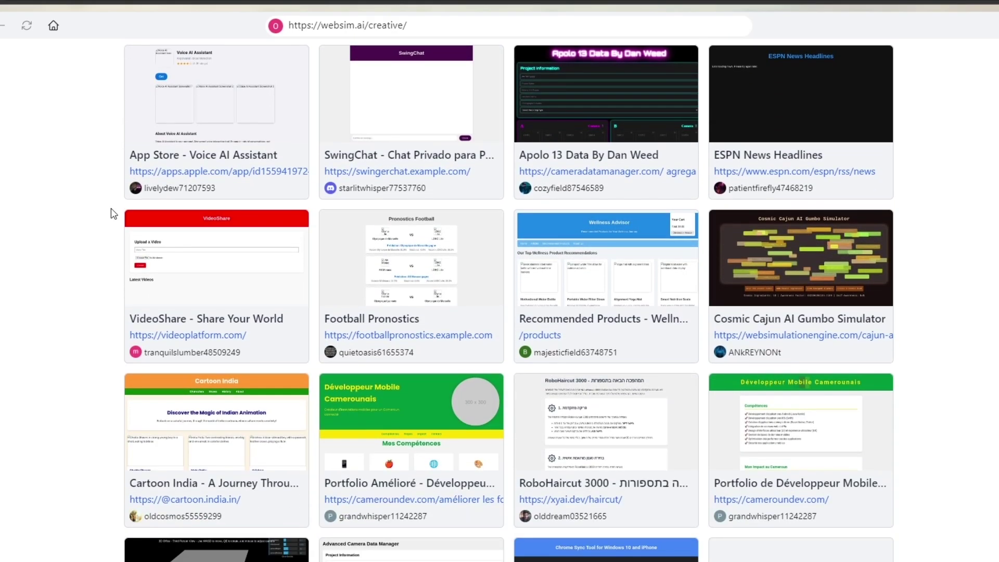
{"action": "scroll", "coordinate": [113, 214], "scroll_direction": "down", "scroll_amount": 5}
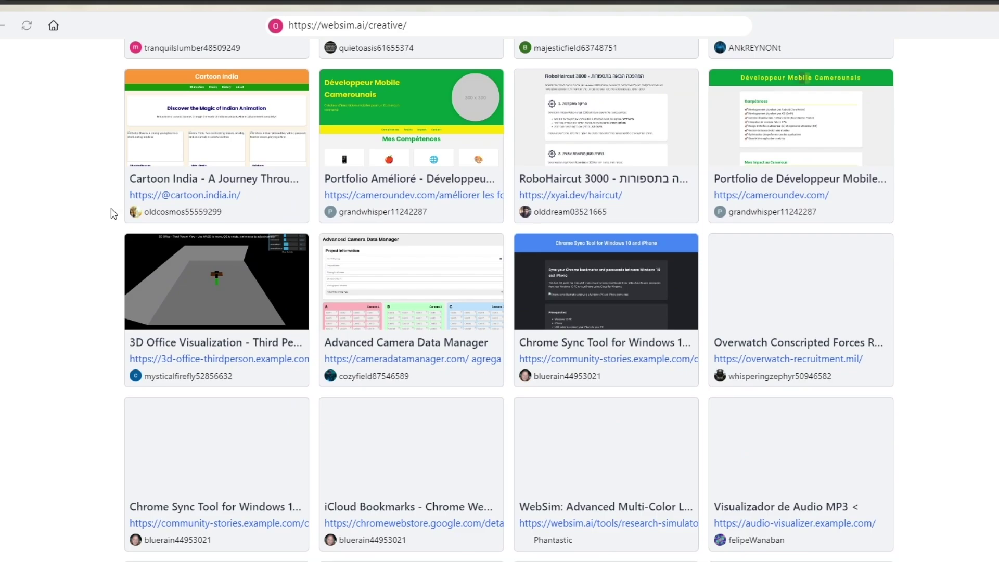
{"action": "scroll", "coordinate": [114, 214], "scroll_direction": "down", "scroll_amount": 8}
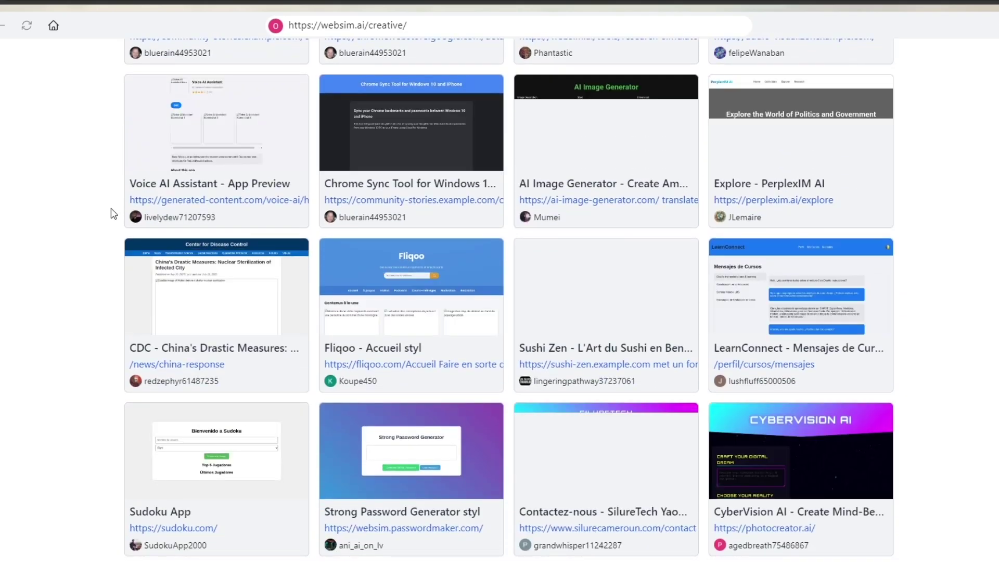
{"action": "left_click", "coordinate": [402, 25]}
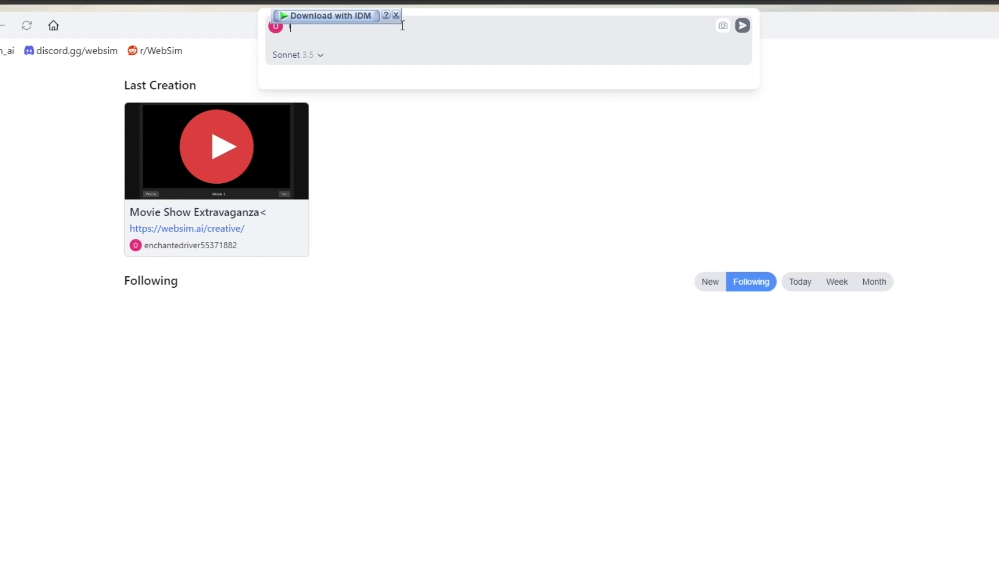
- Find 'ai image generator' and focus the AI Image Generator's description field
{"action": "type", "text": "ai image generator"}
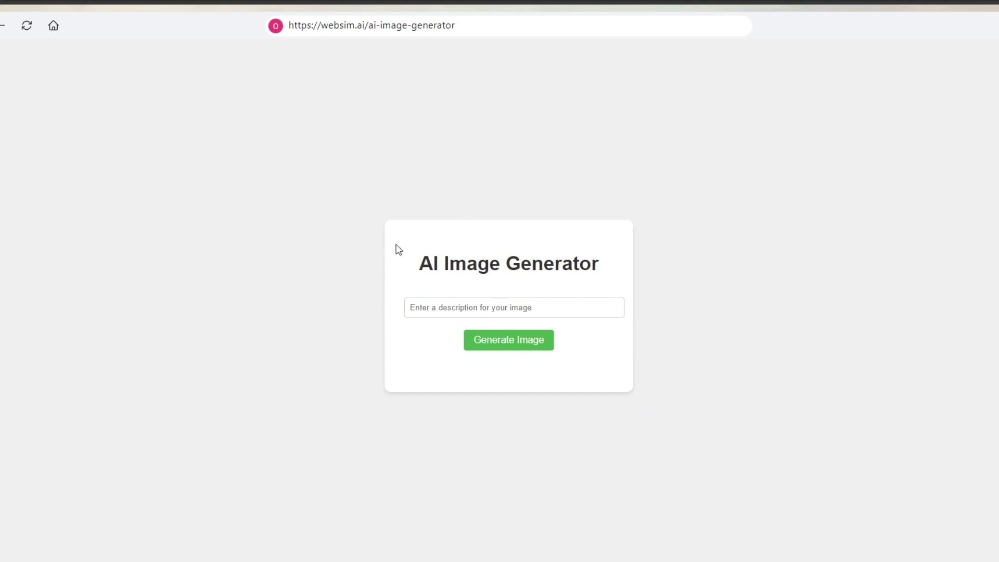
{"action": "left_click", "coordinate": [455, 310]}
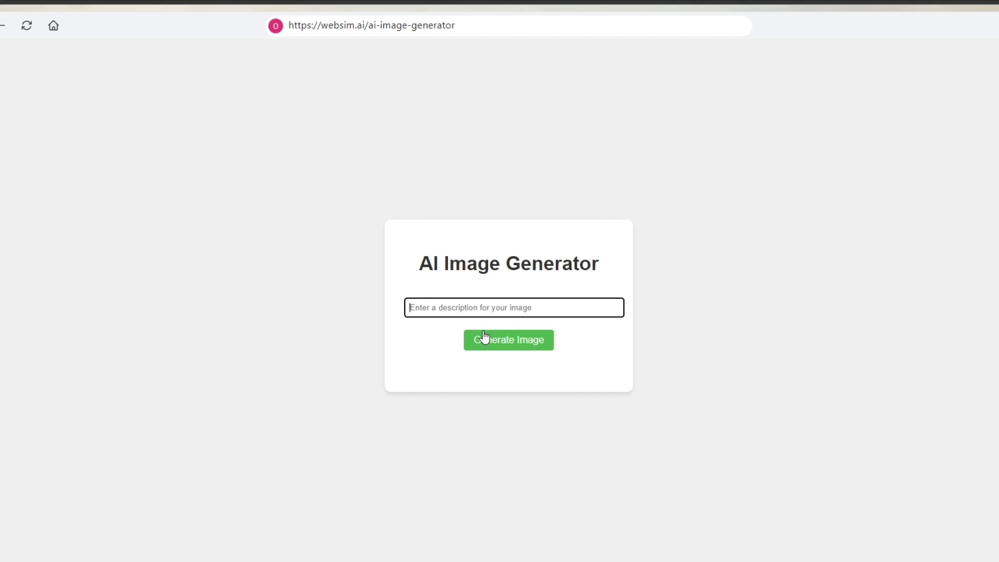
{"action": "left_click", "coordinate": [503, 357]}
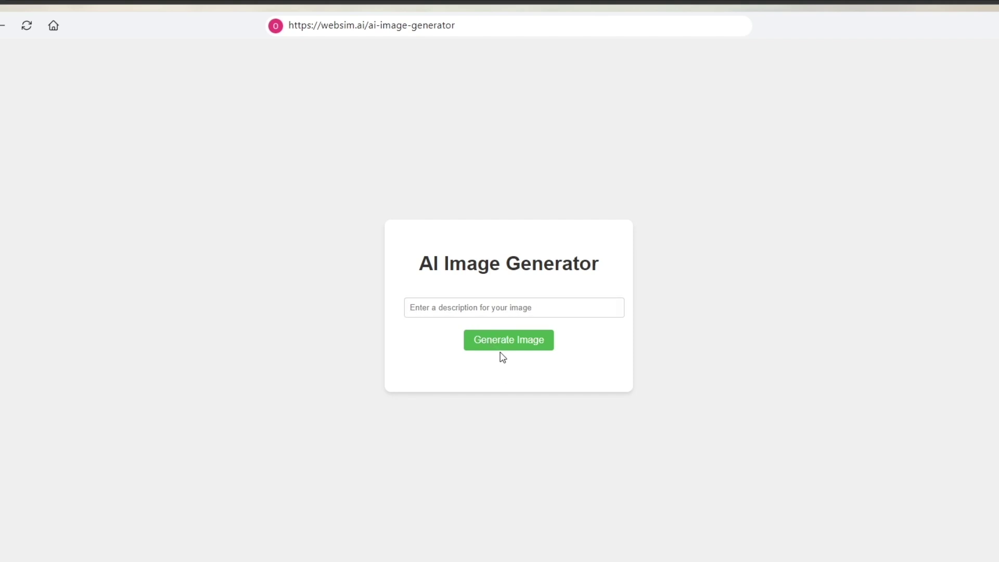
{"action": "left_click", "coordinate": [455, 307]}
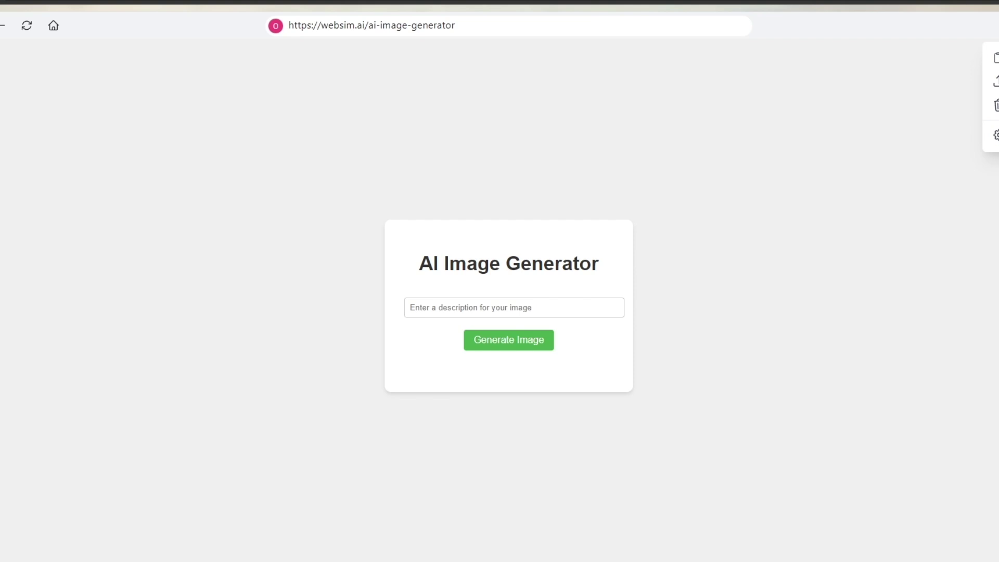
- Generate an image for 'appple' and select part of the resulting failure message
{"action": "type", "text": "appple"}
{"action": "left_click", "coordinate": [481, 340]}
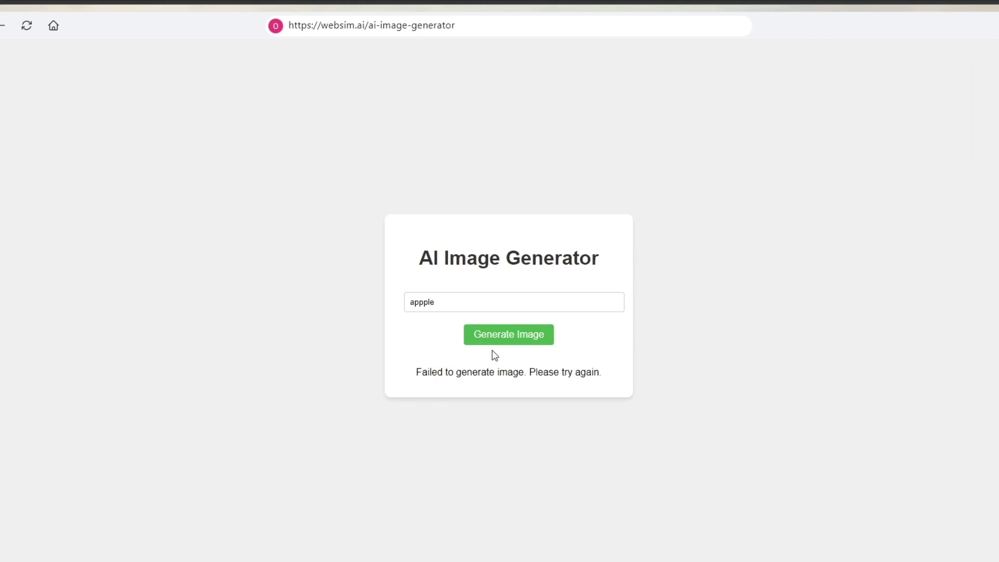
{"action": "left_click_drag", "start_coordinate": [508, 373], "coordinate": [599, 376]}
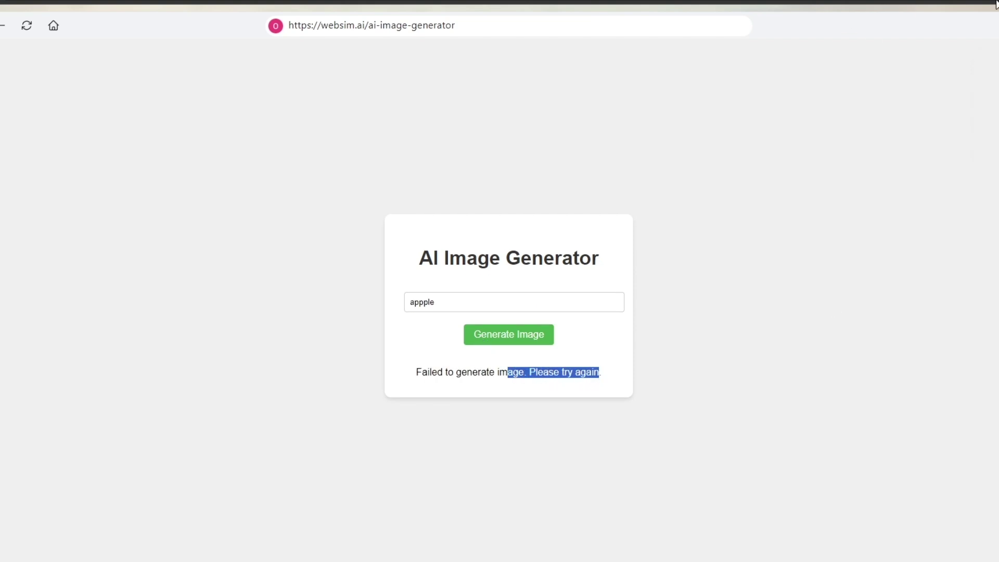
{"action": "mouse_move", "coordinate": [995, 106]}
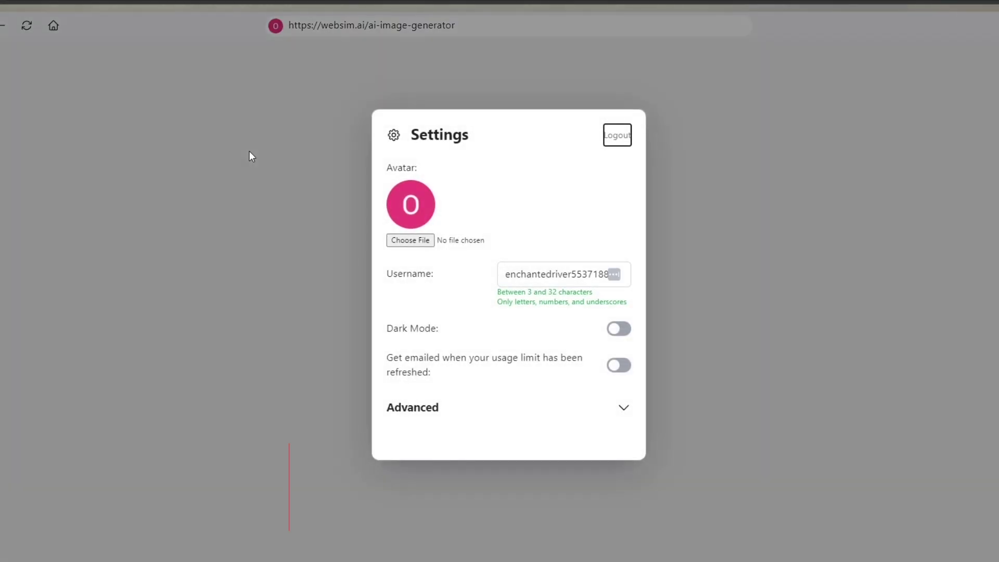
- Under Settings > Advanced, set Default Model to Sonnet (3.5), close Settings and go Home
{"action": "left_click", "coordinate": [577, 407]}
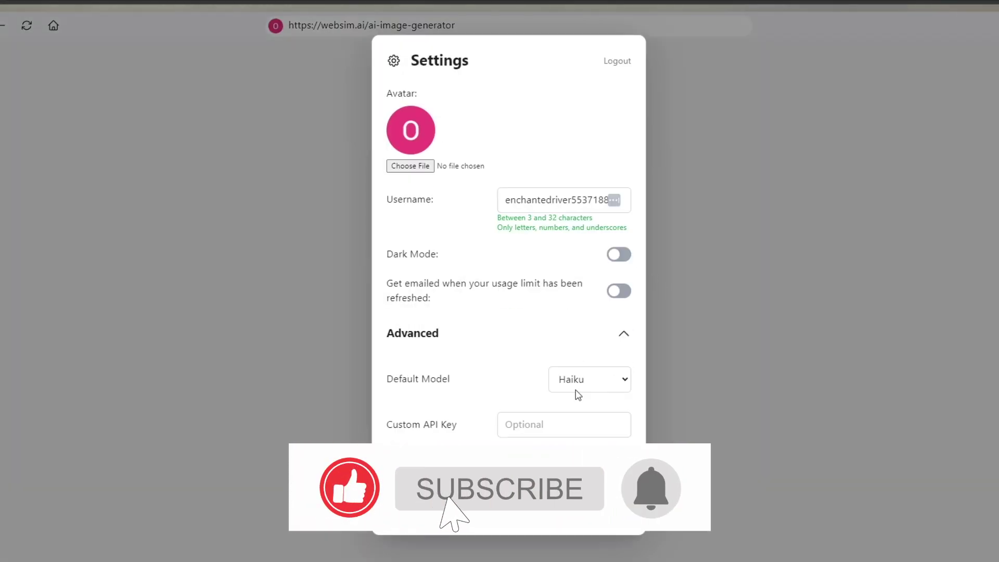
{"action": "left_click", "coordinate": [573, 385]}
{"action": "left_click", "coordinate": [567, 411]}
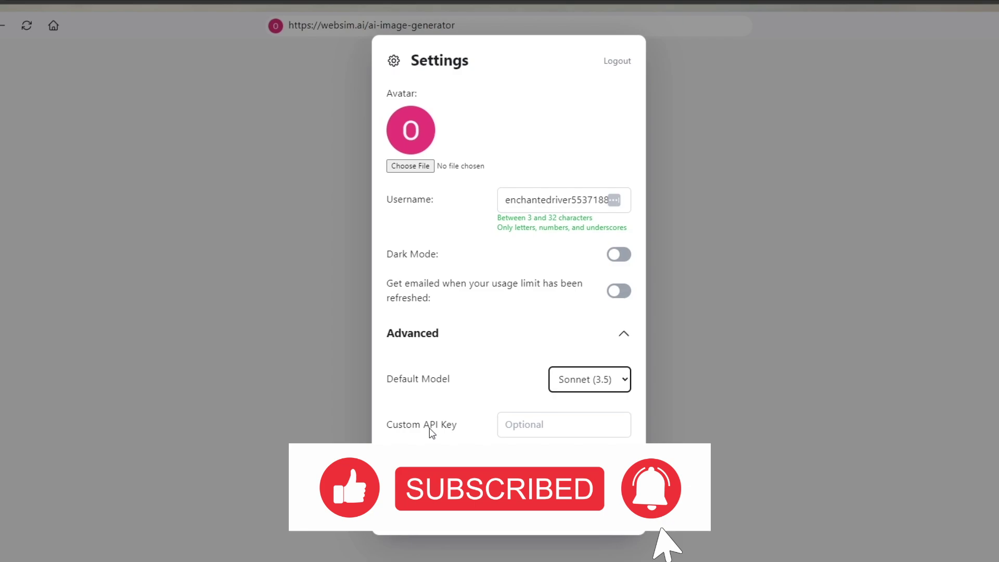
{"action": "left_click_drag", "start_coordinate": [426, 427], "coordinate": [457, 430]}
{"action": "left_click", "coordinate": [732, 402]}
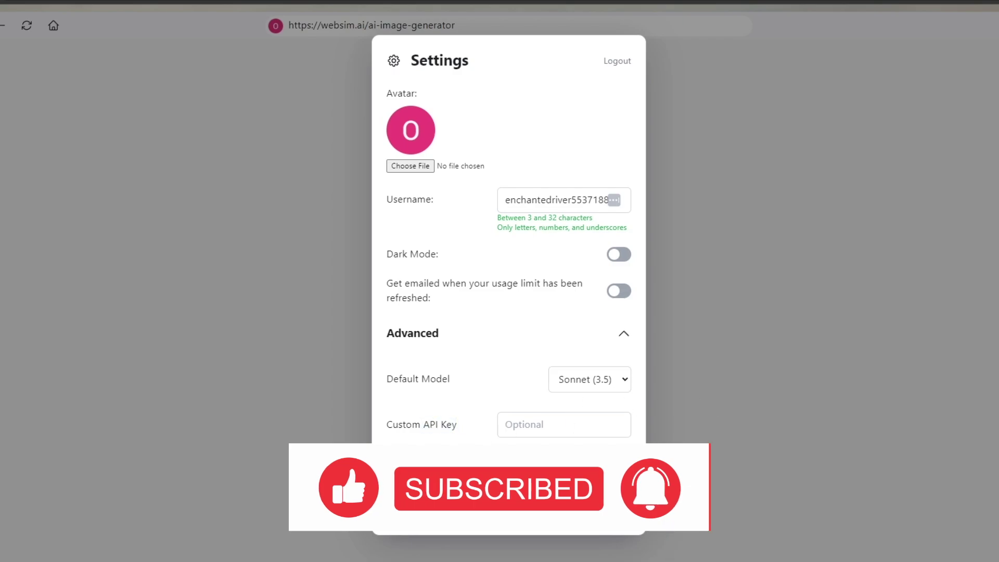
{"action": "left_click", "coordinate": [732, 402]}
{"action": "left_click", "coordinate": [55, 27]}
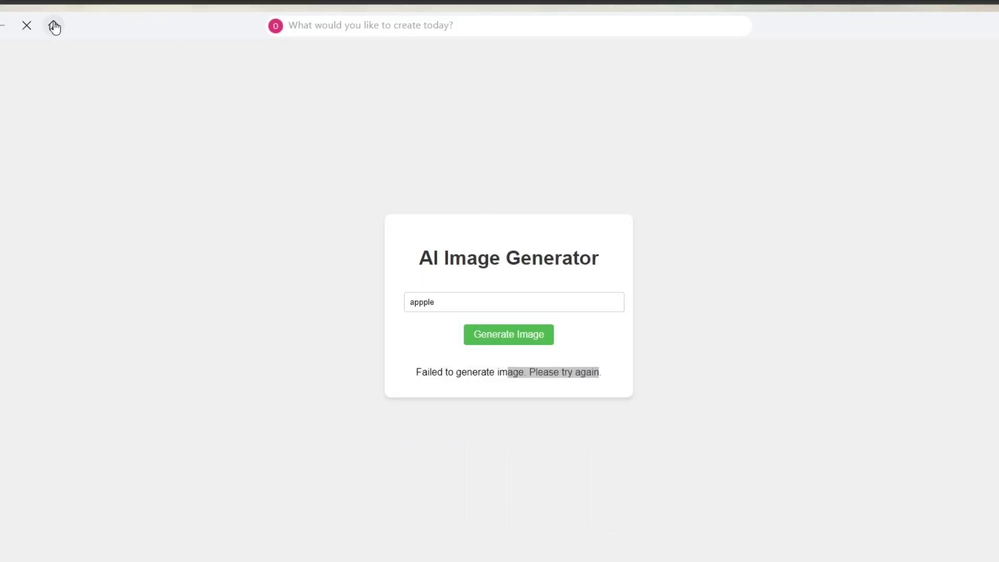
- Scroll the Top Month gallery to locate the DreamVerse card
{"action": "scroll", "coordinate": [657, 271], "scroll_direction": "down", "scroll_amount": 5}
{"action": "scroll", "coordinate": [658, 270], "scroll_direction": "up", "scroll_amount": 5}
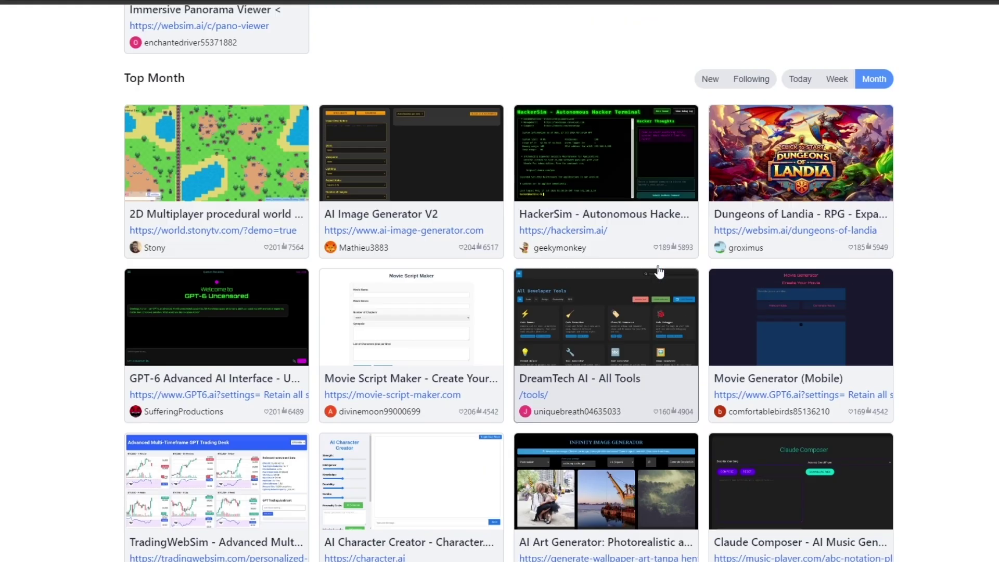
{"action": "scroll", "coordinate": [892, 255], "scroll_direction": "down", "scroll_amount": 7}
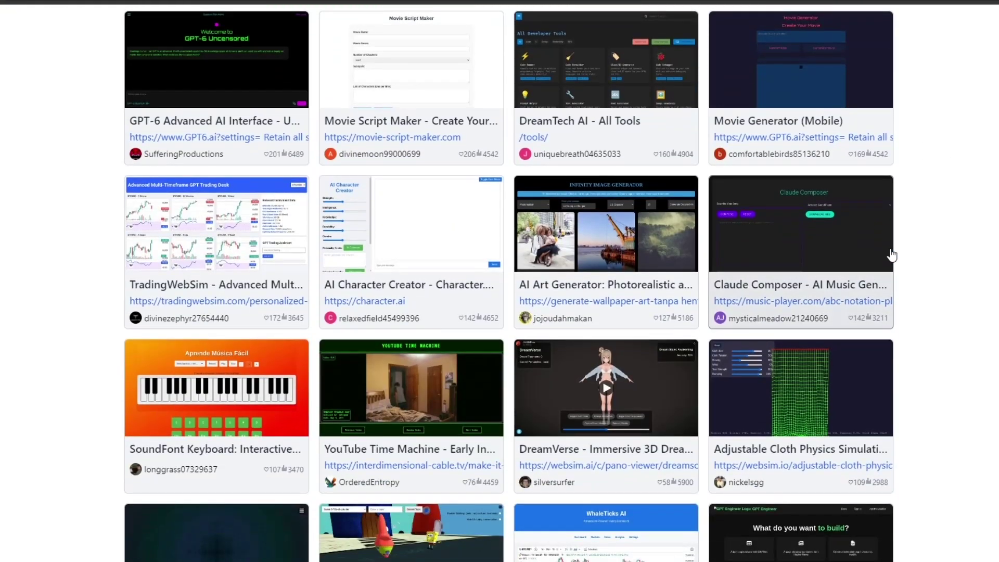
{"action": "scroll", "coordinate": [890, 253], "scroll_direction": "down", "scroll_amount": 3}
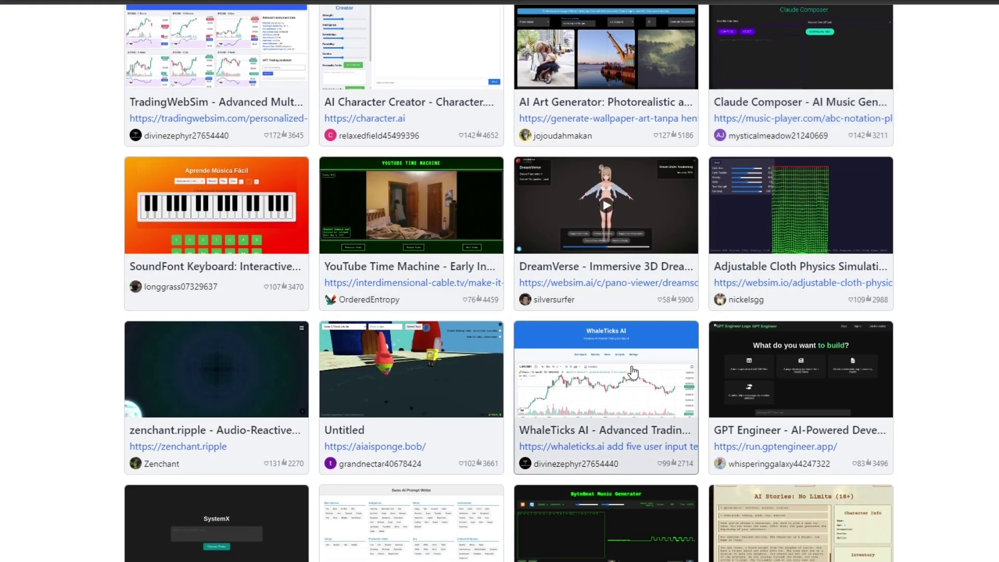
{"action": "scroll", "coordinate": [636, 374], "scroll_direction": "down", "scroll_amount": 4}
{"action": "scroll", "coordinate": [635, 374], "scroll_direction": "up", "scroll_amount": 5}
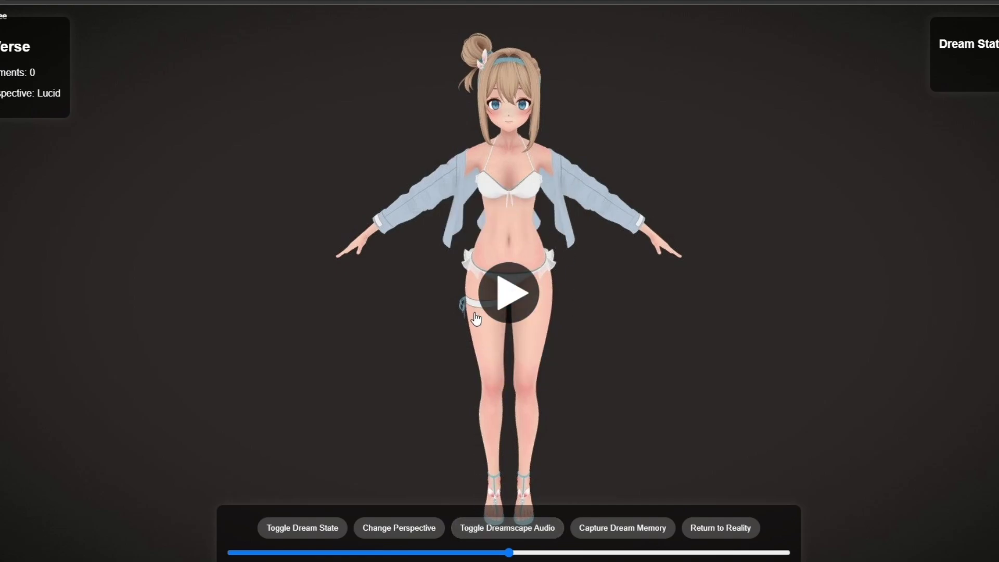
- Load the DreamVerse character model, orbit it to a top-down view, then reload the page
{"action": "left_click", "coordinate": [507, 293]}
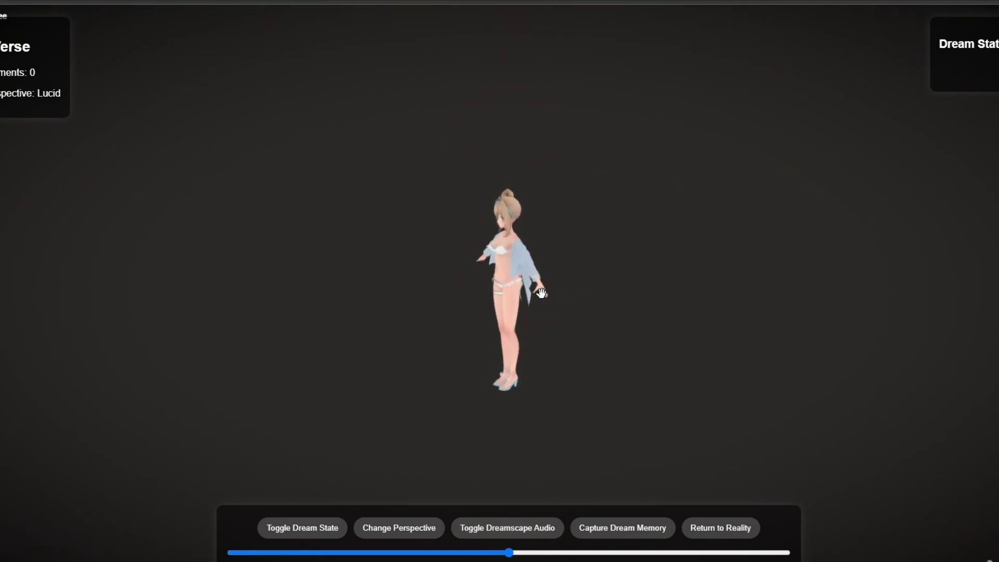
{"action": "left_click_drag", "start_coordinate": [541, 293], "coordinate": [780, 520]}
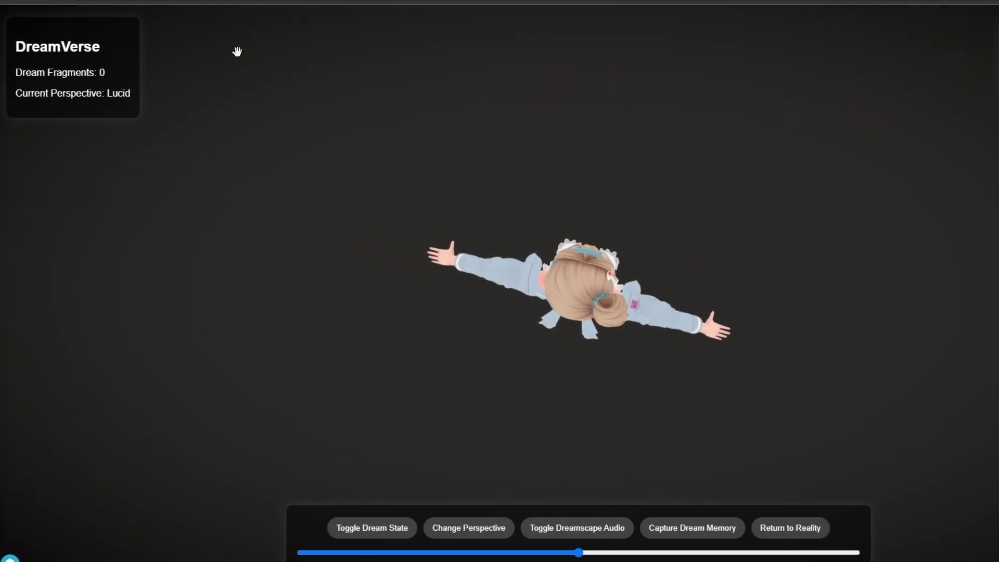
{"action": "left_click", "coordinate": [104, 18]}
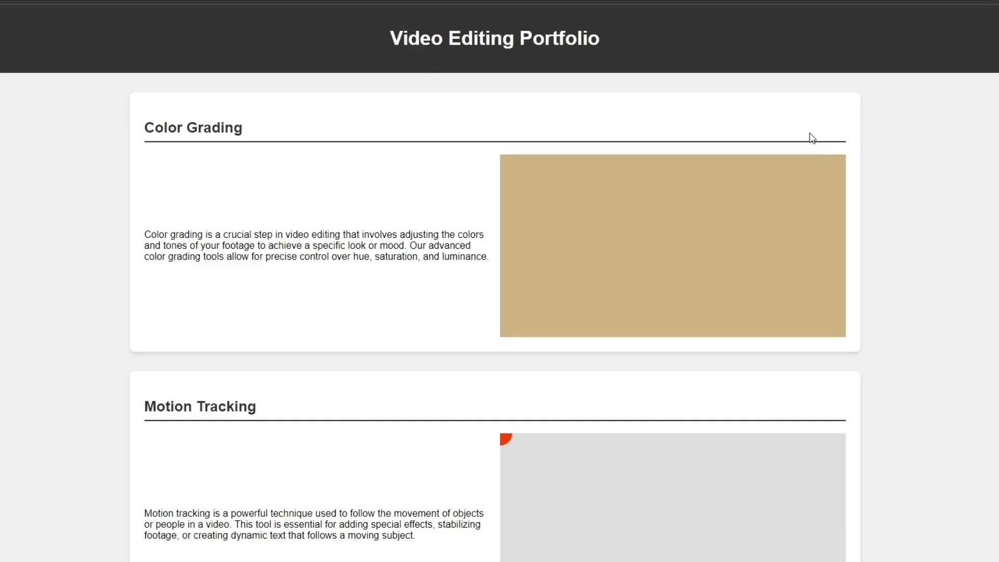
{"action": "scroll", "coordinate": [625, 64], "scroll_direction": "down", "scroll_amount": 7}
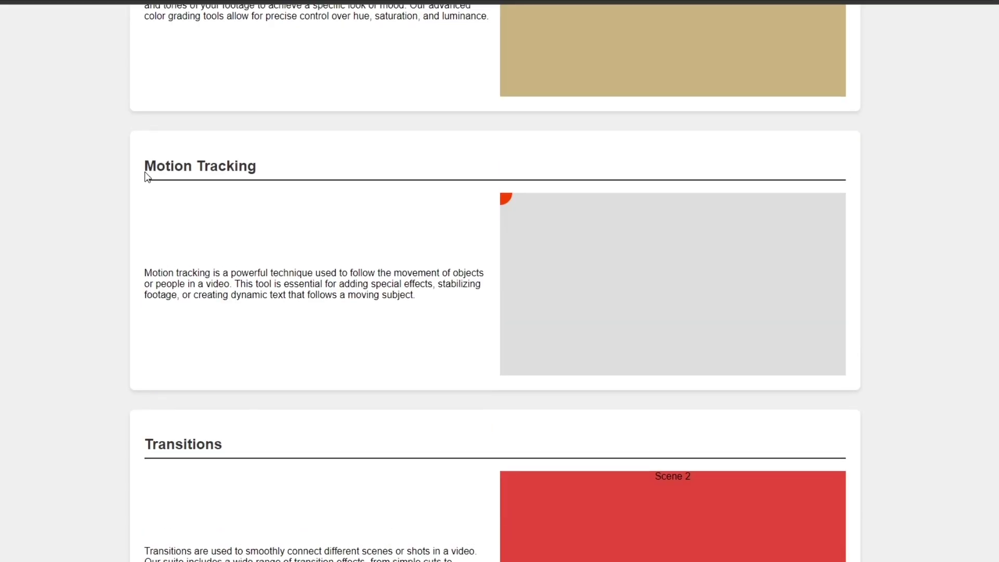
{"action": "scroll", "coordinate": [147, 177], "scroll_direction": "up", "scroll_amount": 7}
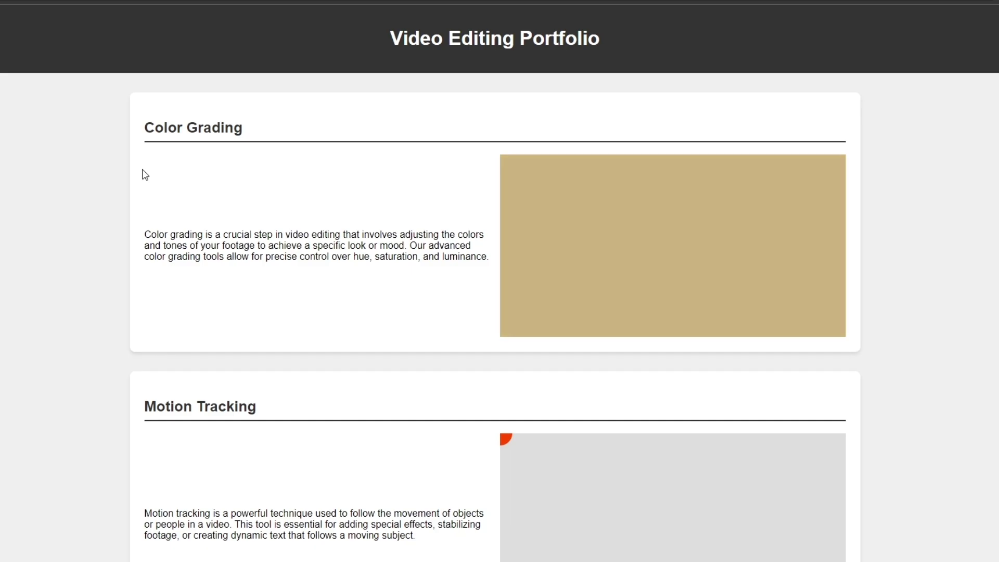
{"action": "scroll", "coordinate": [116, 232], "scroll_direction": "down", "scroll_amount": 5}
{"action": "scroll", "coordinate": [135, 230], "scroll_direction": "down", "scroll_amount": 2}
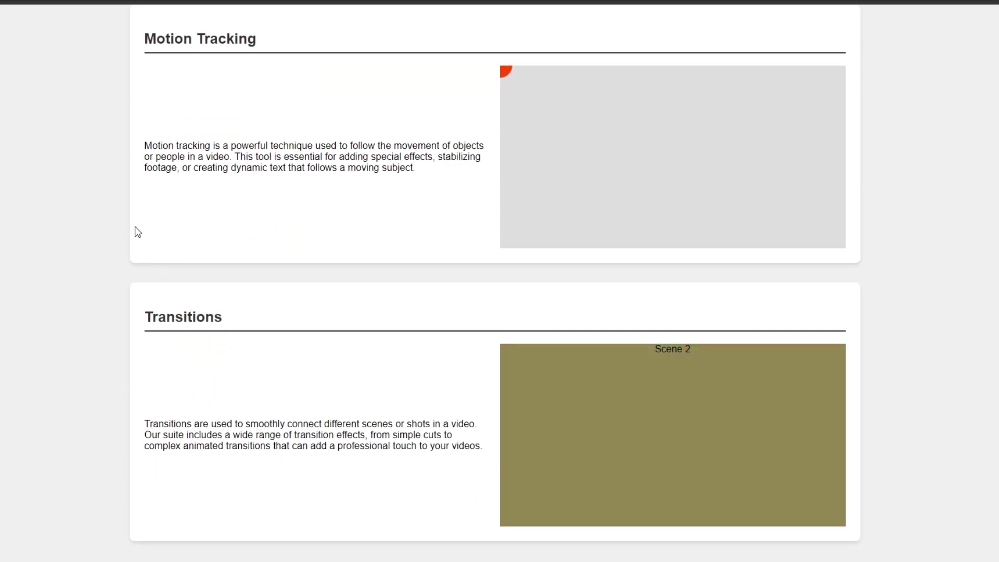
{"action": "scroll", "coordinate": [632, 410], "scroll_direction": "up", "scroll_amount": 5}
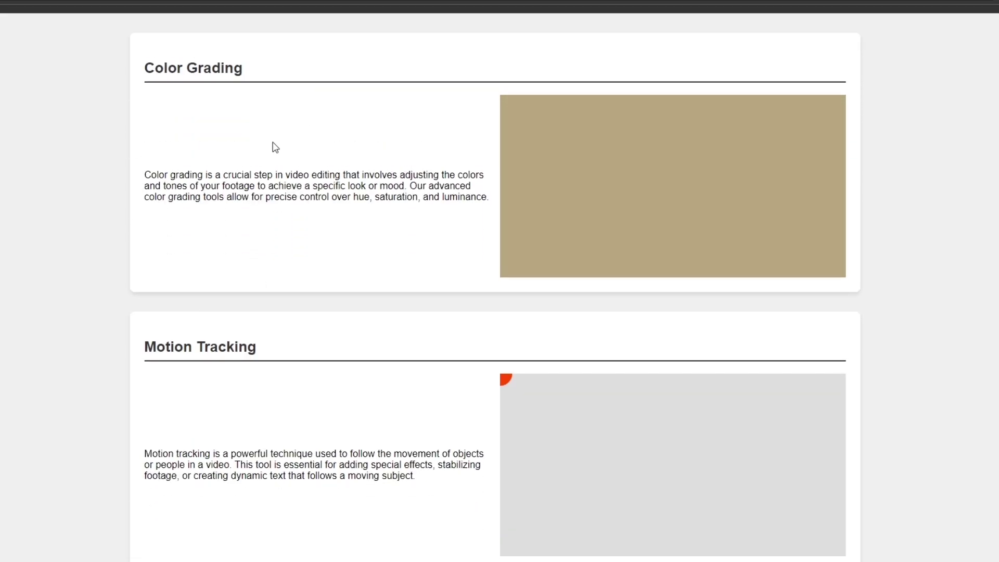
{"action": "scroll", "coordinate": [346, 100], "scroll_direction": "down", "scroll_amount": 3}
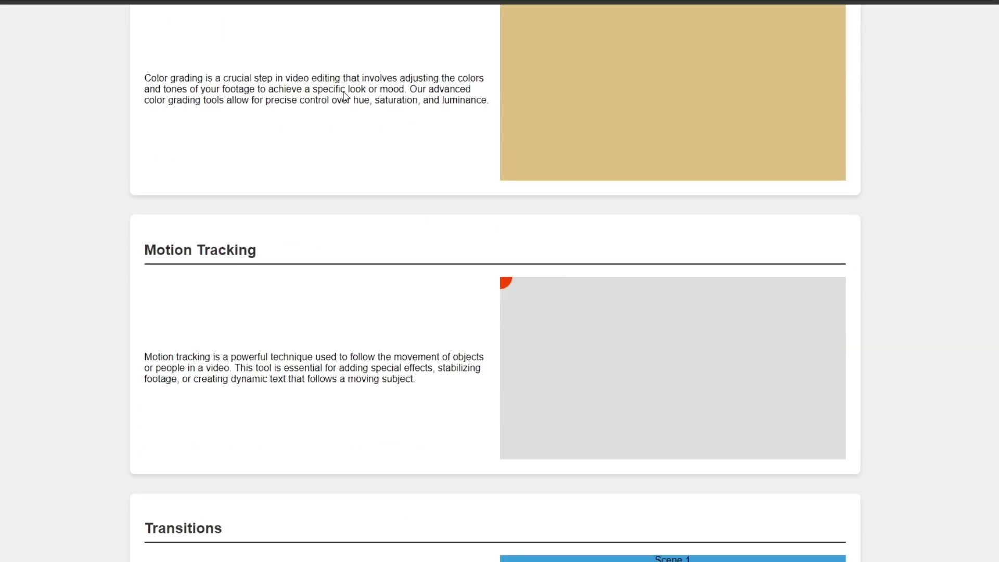
{"action": "scroll", "coordinate": [346, 96], "scroll_direction": "down", "scroll_amount": 4}
{"action": "scroll", "coordinate": [348, 96], "scroll_direction": "up", "scroll_amount": 7}
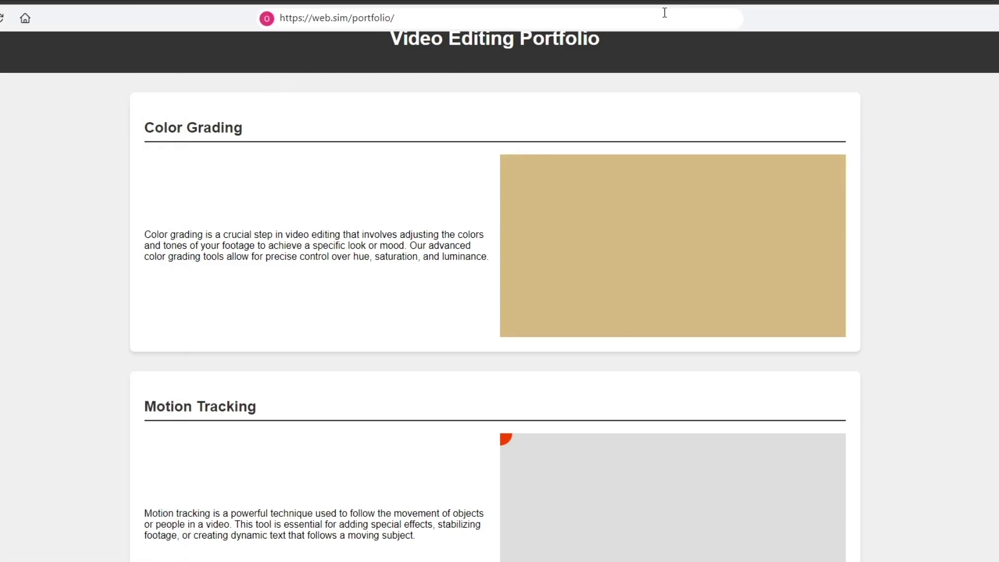
- Go back home and review the Open Source Dev AI Chat steps, highlighting the Executor Agent label
{"action": "key", "text": "alt+Left"}
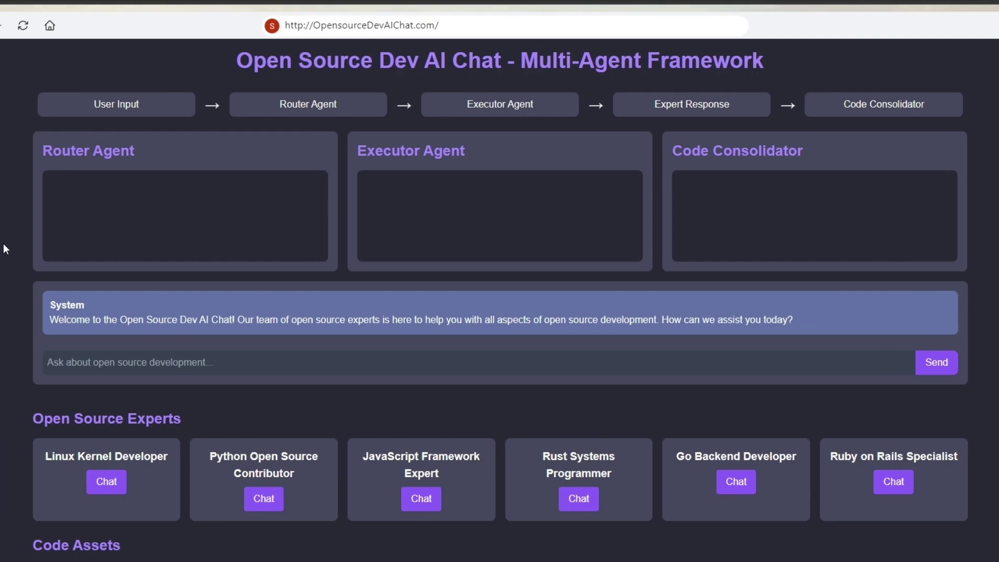
{"action": "scroll", "coordinate": [85, 329], "scroll_direction": "down", "scroll_amount": 1}
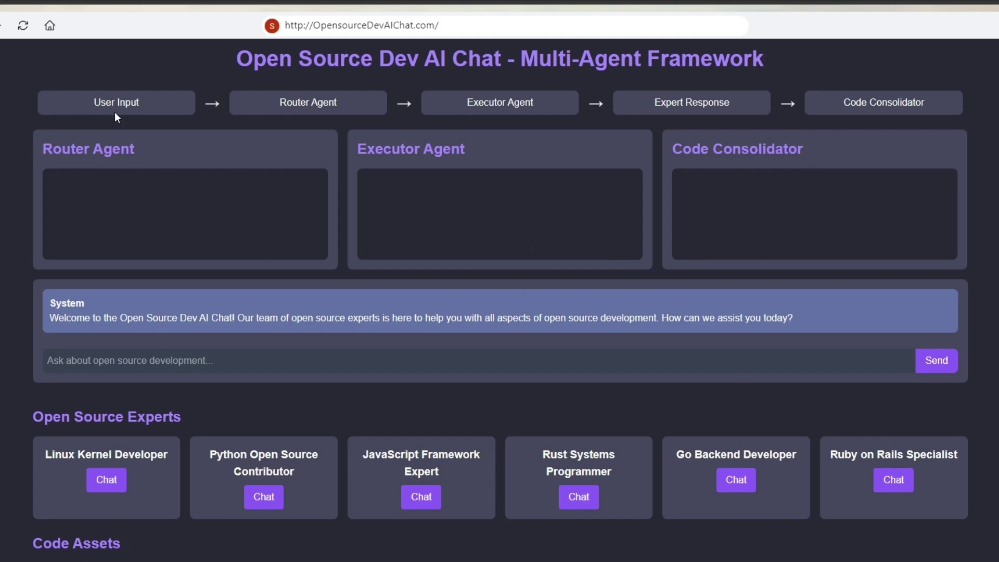
{"action": "left_click", "coordinate": [286, 113]}
{"action": "left_click_drag", "start_coordinate": [484, 103], "coordinate": [508, 103]}
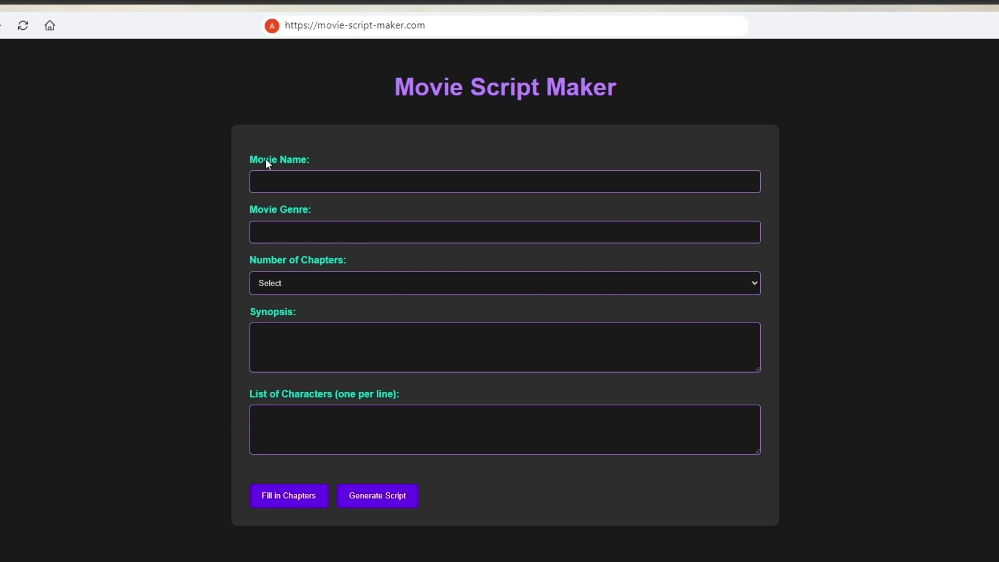
- Highlight the Chapters, Synopsis and Characters labels of Movie Script Maker, then return Home
{"action": "left_click", "coordinate": [288, 184]}
{"action": "left_click_drag", "start_coordinate": [277, 260], "coordinate": [307, 259]}
{"action": "left_click_drag", "start_coordinate": [249, 312], "coordinate": [277, 350]}
{"action": "left_click_drag", "start_coordinate": [294, 394], "coordinate": [443, 388]}
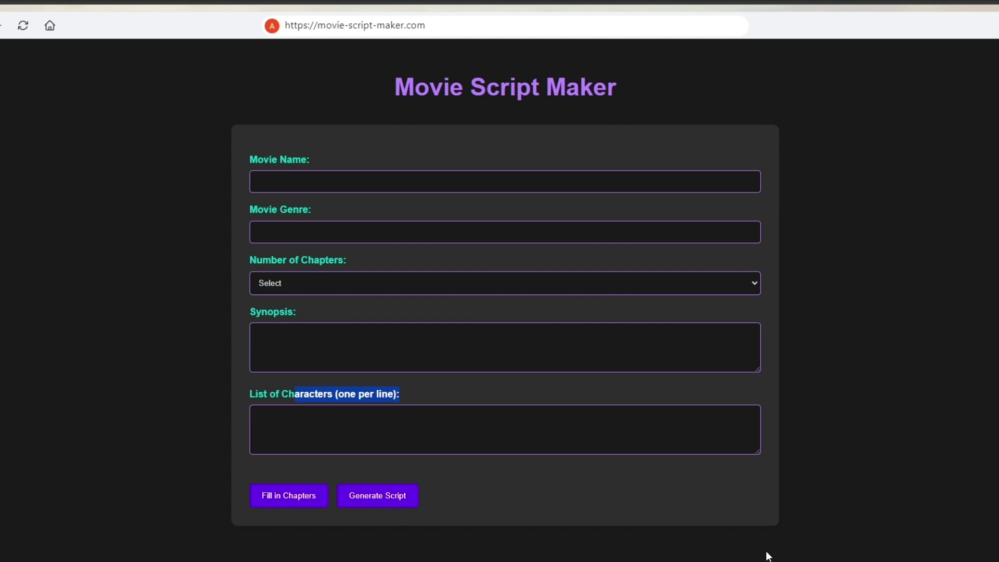
{"action": "left_click", "coordinate": [905, 413]}
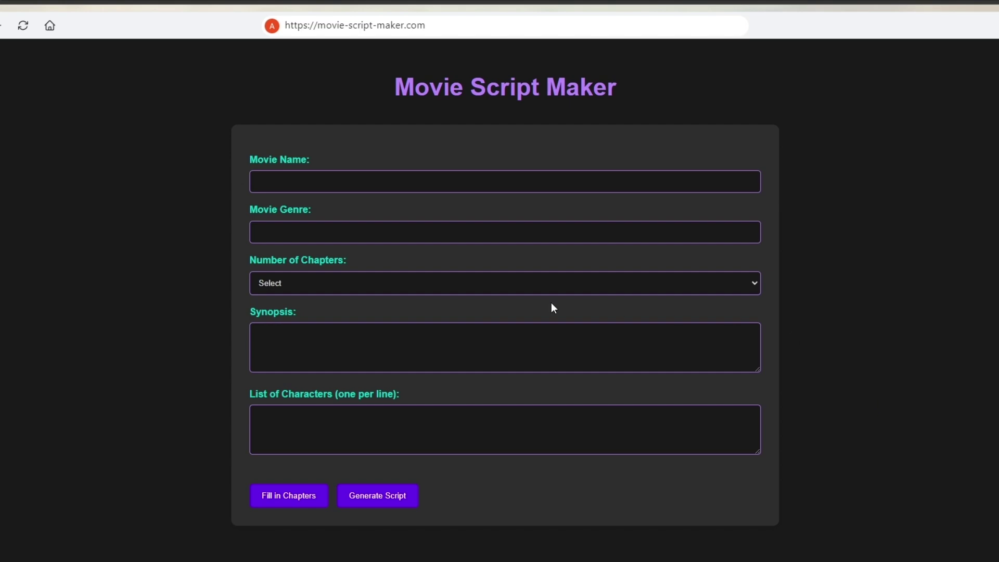
{"action": "left_click", "coordinate": [49, 27]}
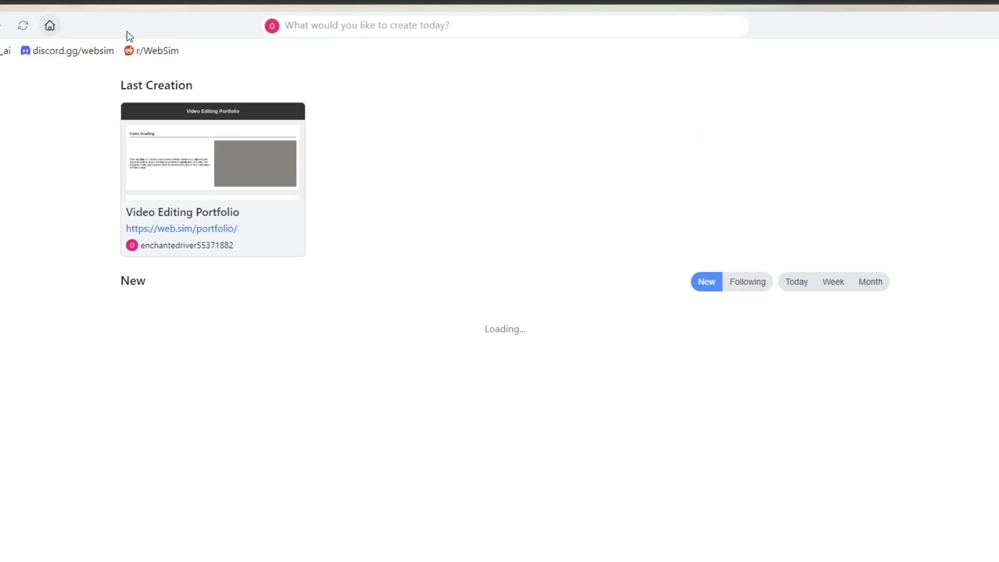
- Switch the model to GPT-4o and send a request for a cooking website FAQ page
{"action": "scroll", "coordinate": [468, 263], "scroll_direction": "down", "scroll_amount": 7}
{"action": "scroll", "coordinate": [518, 284], "scroll_direction": "up", "scroll_amount": 7}
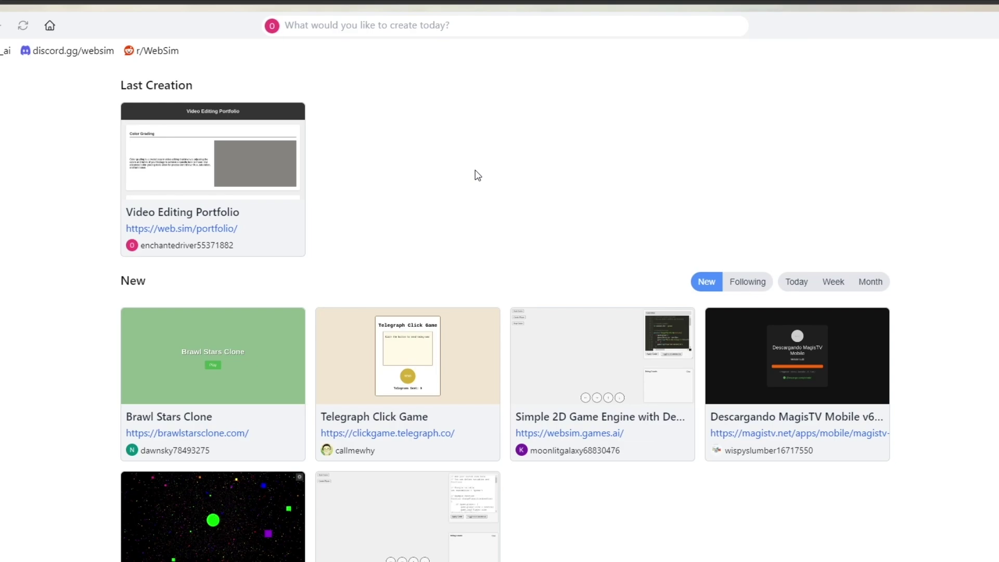
{"action": "left_click", "coordinate": [322, 26]}
{"action": "left_click", "coordinate": [308, 55]}
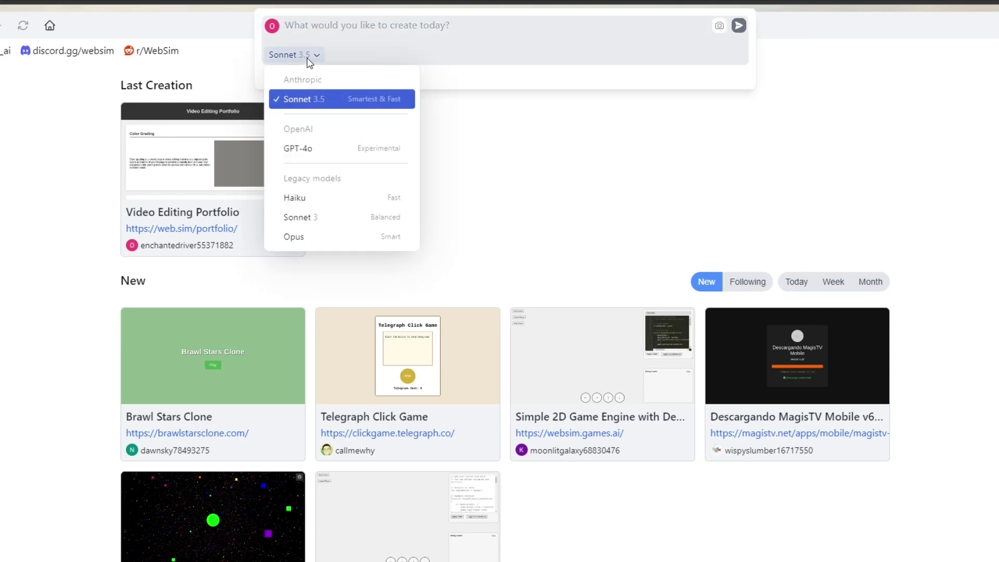
{"action": "left_click", "coordinate": [315, 149]}
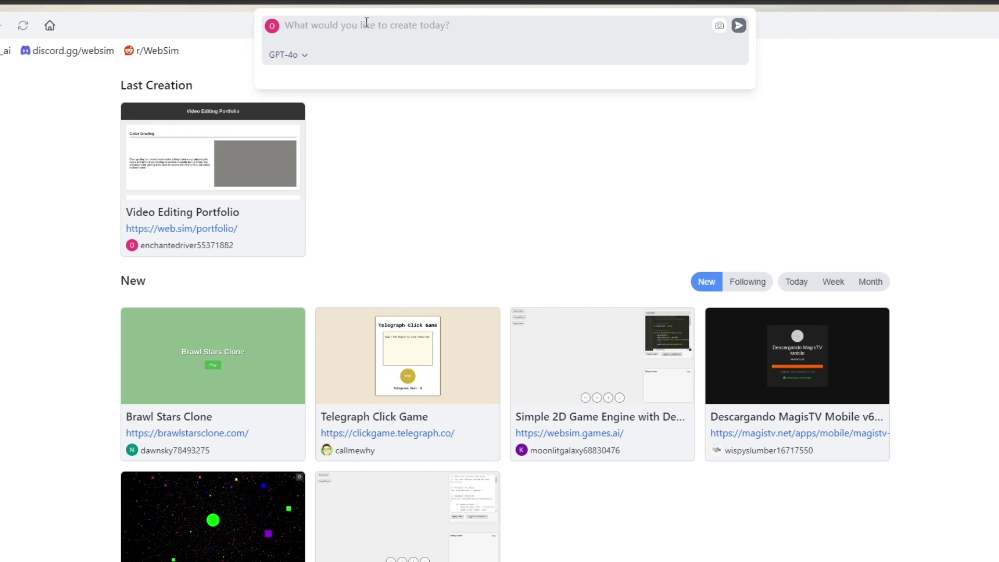
{"action": "type", "text": "i WOULD"}
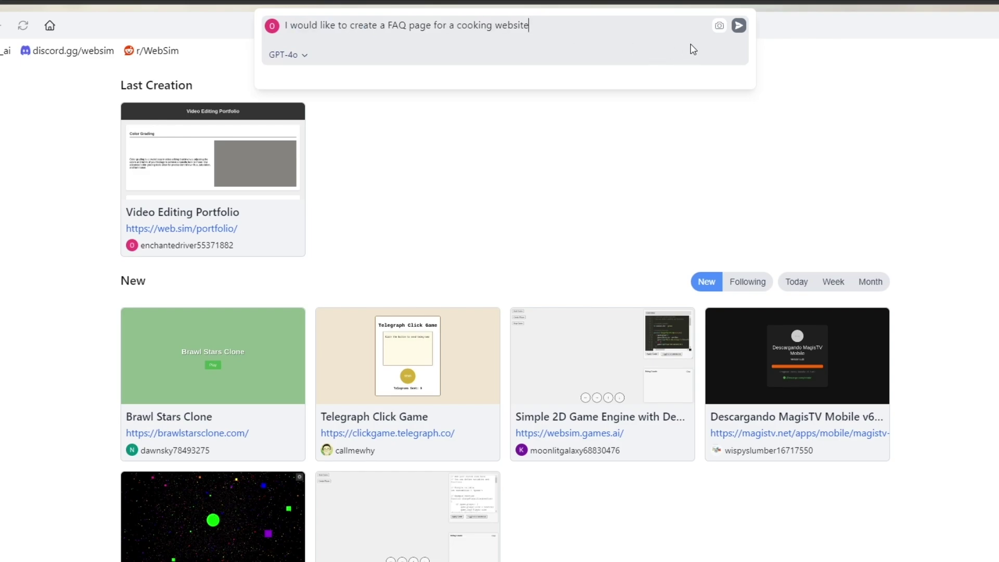
{"action": "left_click", "coordinate": [738, 26]}
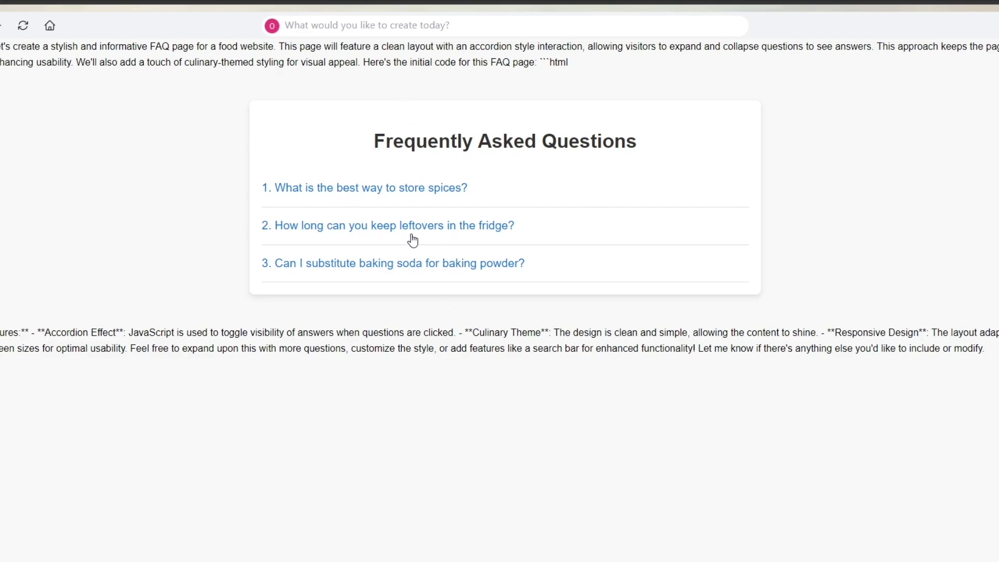
- With the three-question cooking FAQ page generated, expand the prompt panel for a new request
{"action": "left_click", "coordinate": [391, 22]}
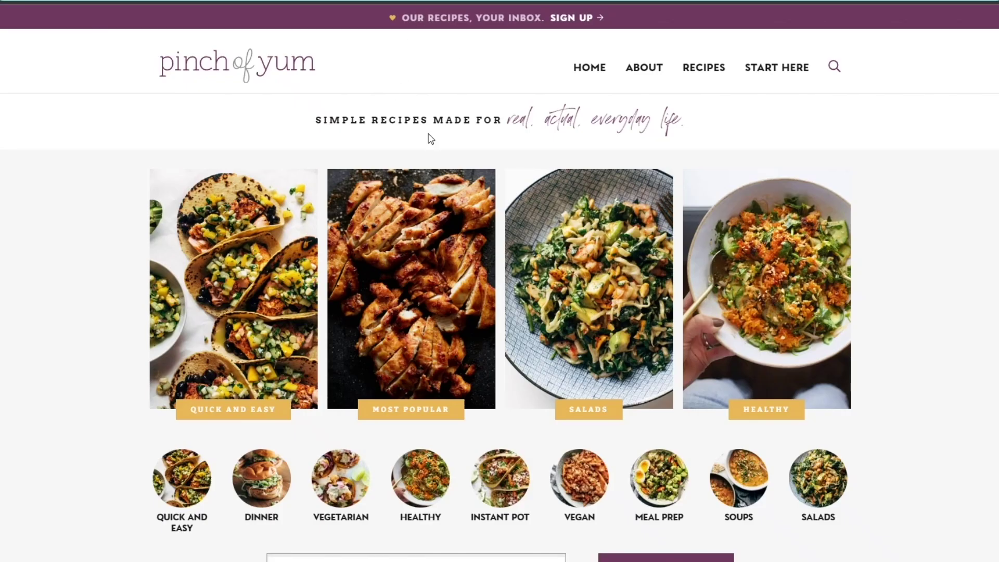
- Scroll through the Delicious Bites homepage: hero banner, Garden Salad, Pasta and Chocolate Cake recipe cards
{"action": "scroll", "coordinate": [430, 138], "scroll_direction": "down", "scroll_amount": 7}
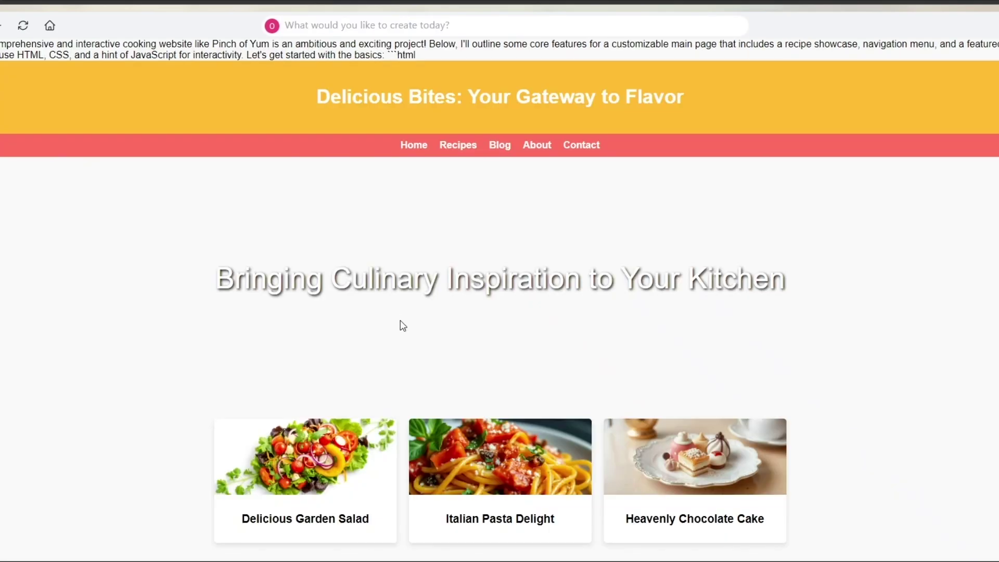
{"action": "scroll", "coordinate": [397, 320], "scroll_direction": "down", "scroll_amount": 3}
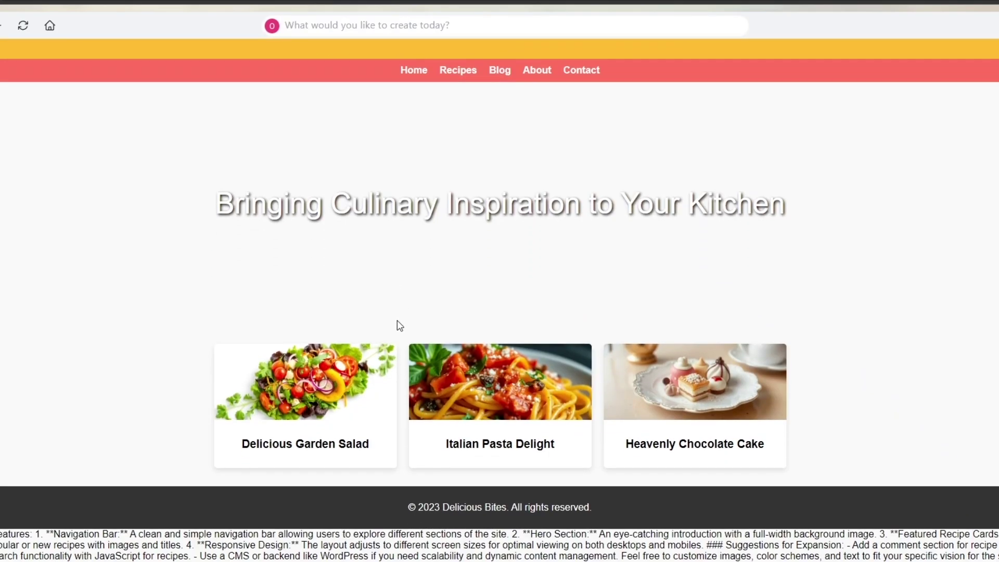
{"action": "scroll", "coordinate": [397, 320], "scroll_direction": "up", "scroll_amount": 2}
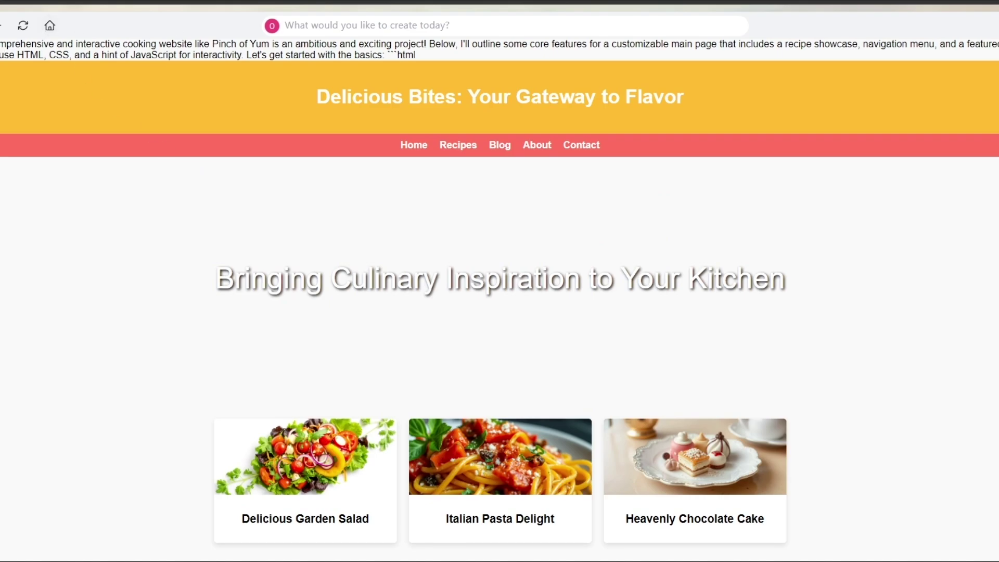
{"action": "scroll", "coordinate": [697, 518], "scroll_direction": "down", "scroll_amount": 2}
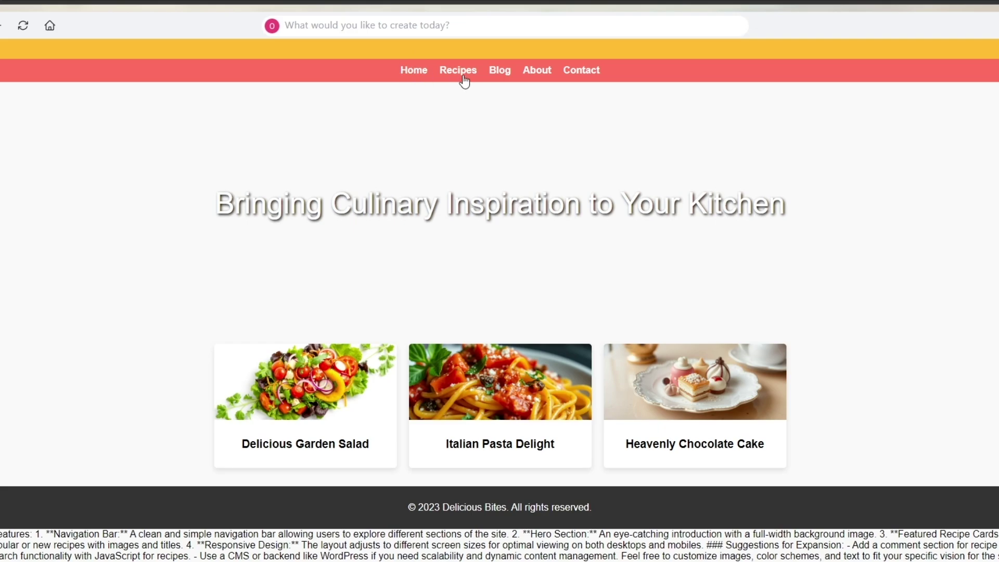
{"action": "scroll", "coordinate": [598, 130], "scroll_direction": "up", "scroll_amount": 3}
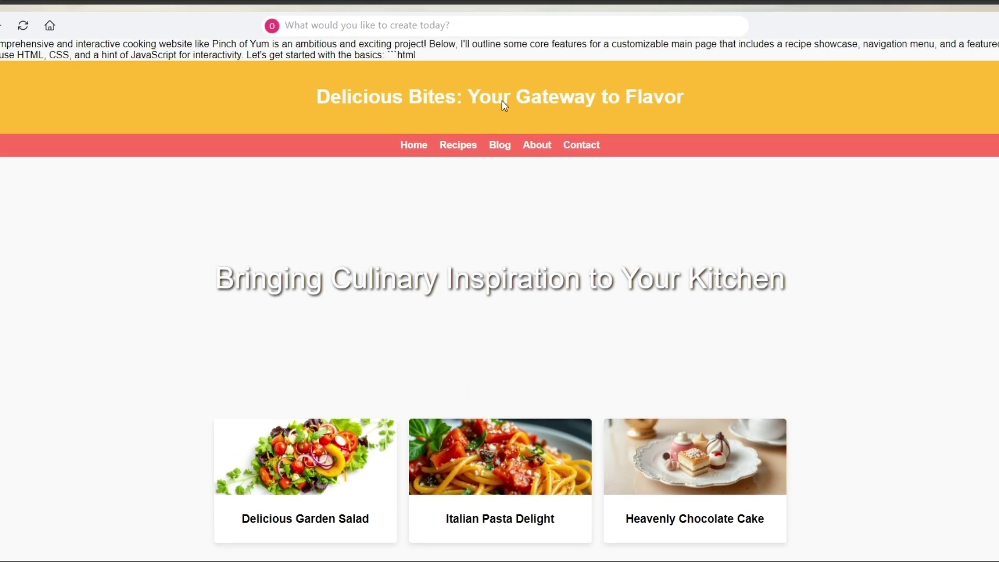
{"action": "scroll", "coordinate": [781, 49], "scroll_direction": "down", "scroll_amount": 3}
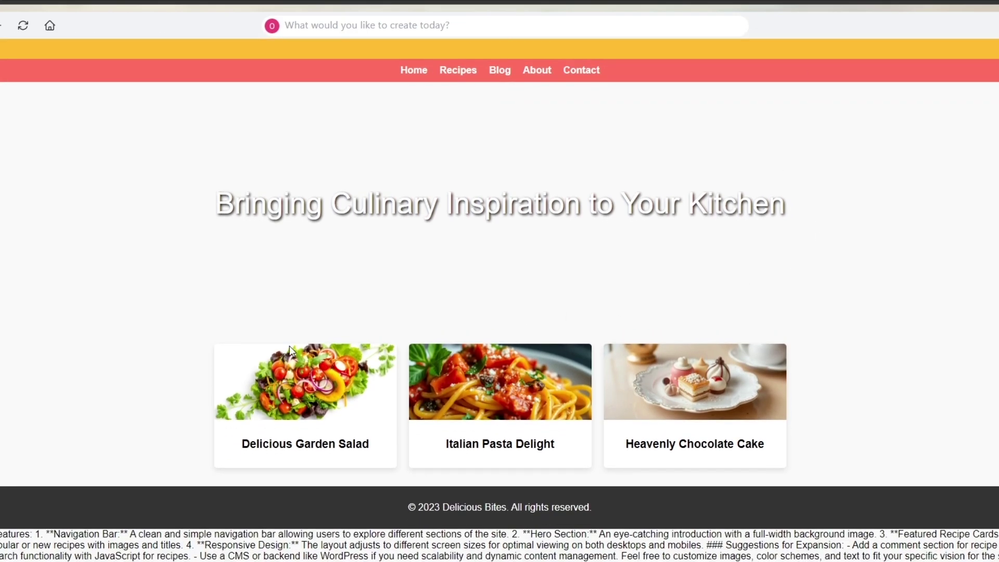